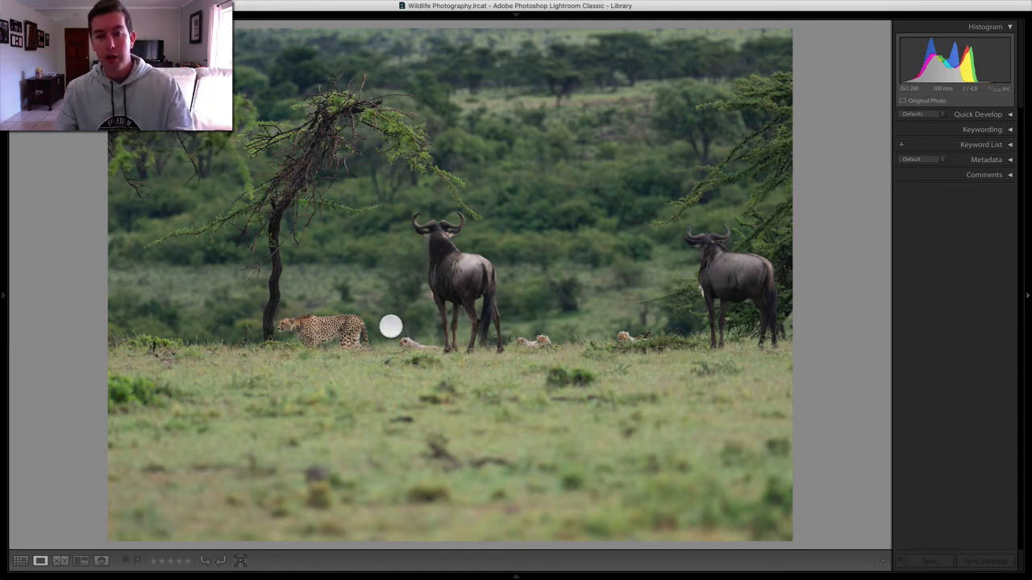
# Create a virtual copy of the wildebeest and cheetah photo from the library grid
pyautogui.press('g')
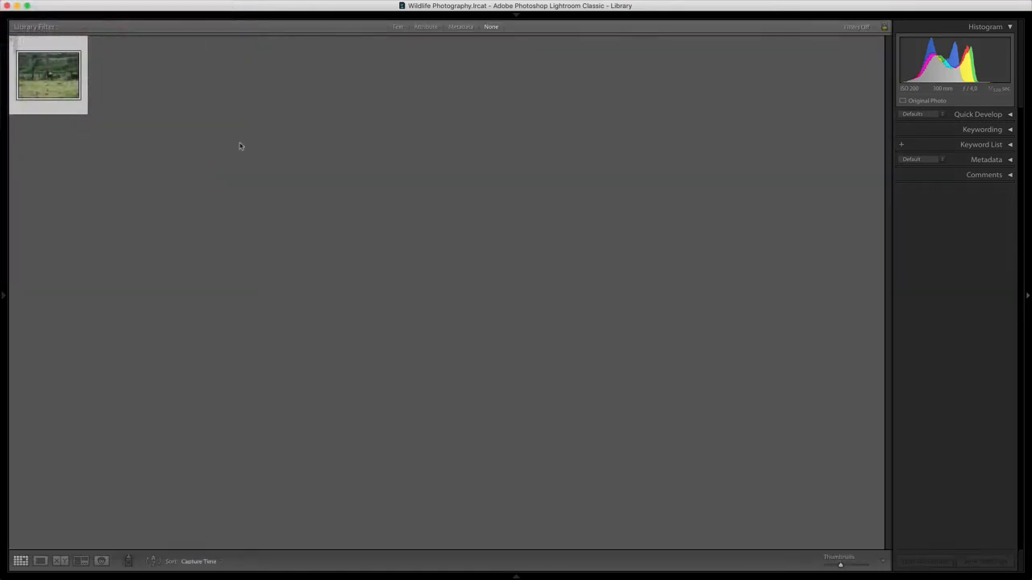
pyautogui.rightClick(54, 89)
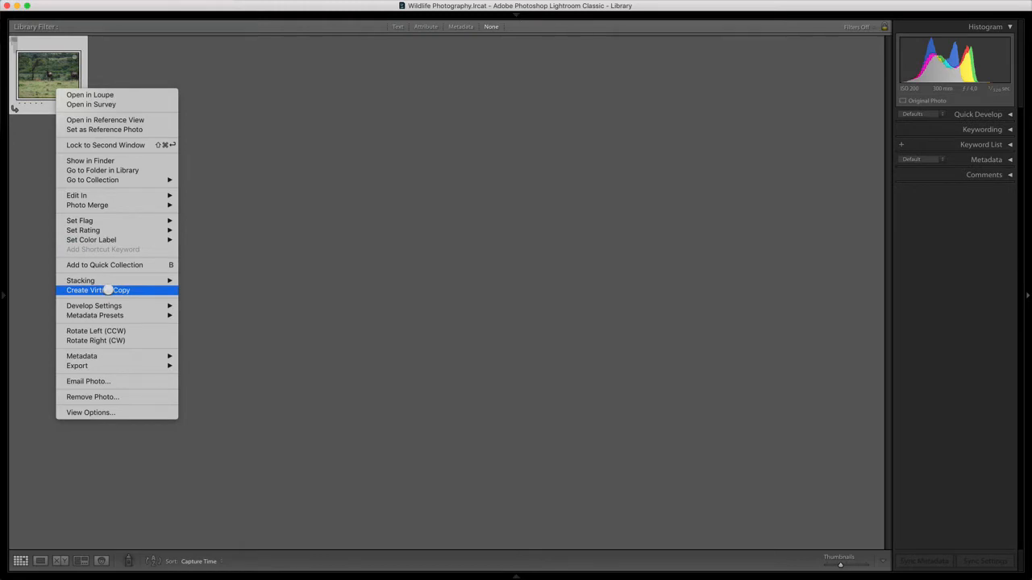
pyautogui.click(108, 289)
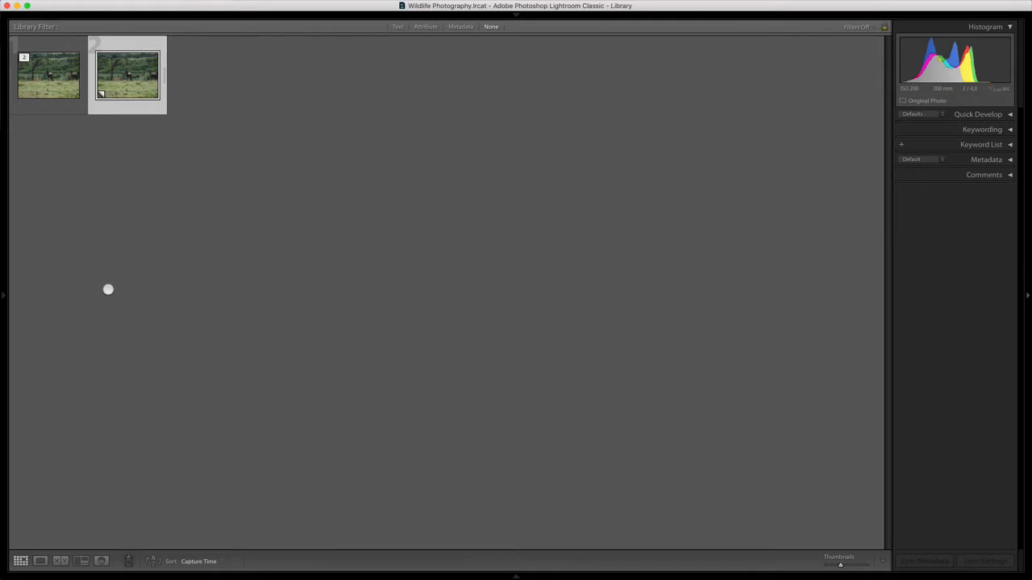
# Crop the original photo to a 16 x 9 aspect ratio, keeping more treetop background and less foreground grass
pyautogui.doubleClick(50, 63)
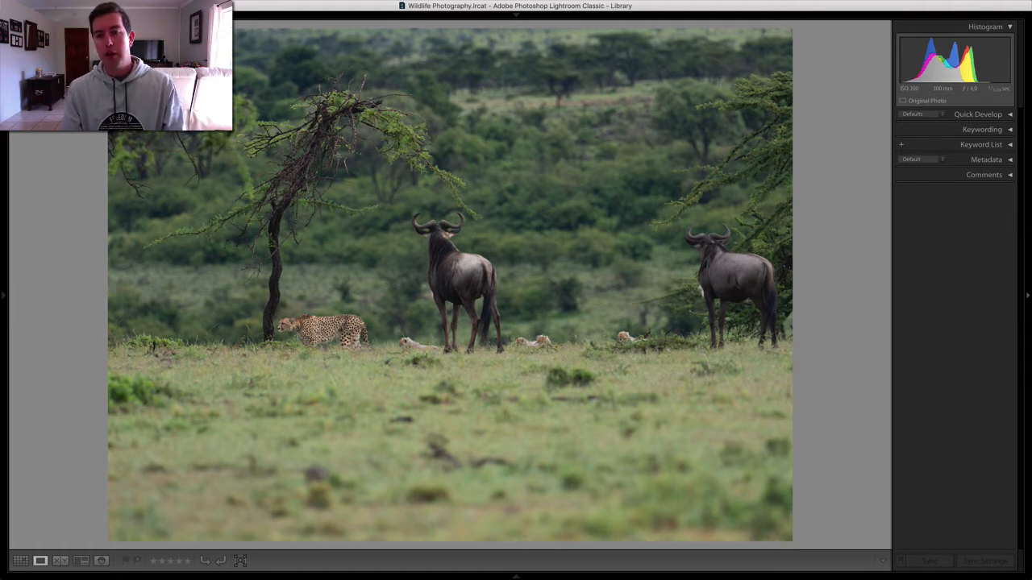
pyautogui.press('r')
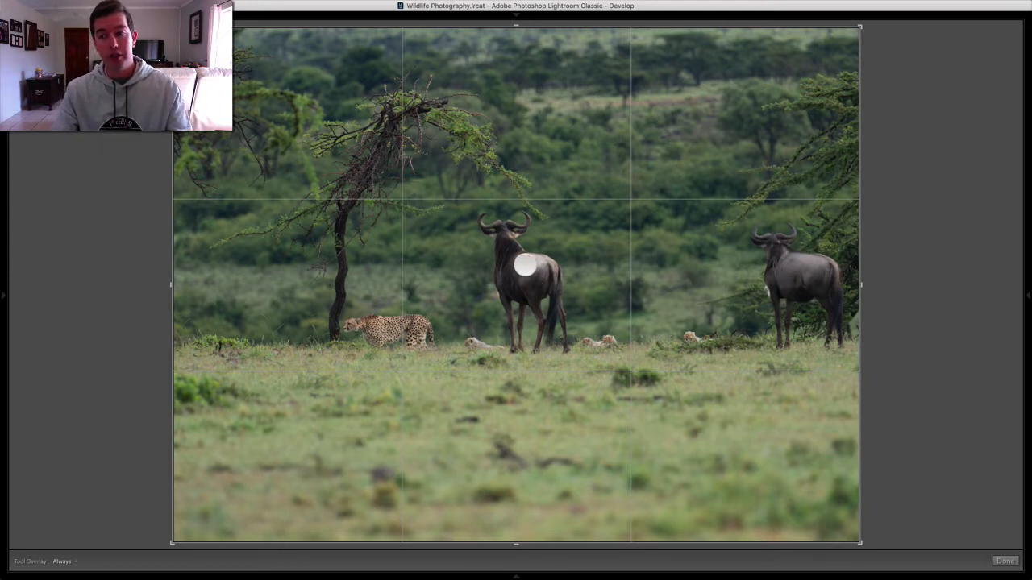
pyautogui.moveTo(1028, 299)
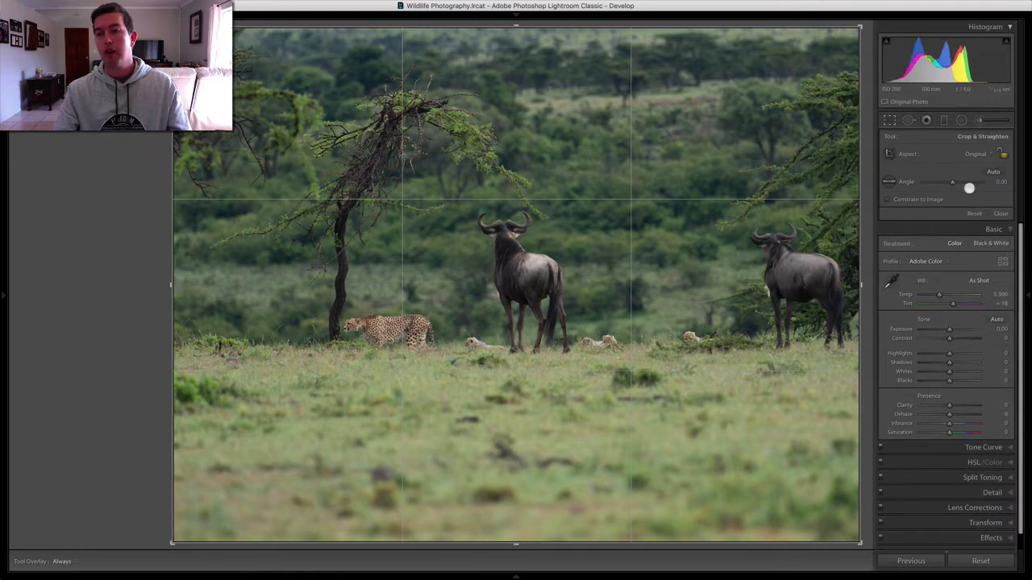
pyautogui.click(978, 154)
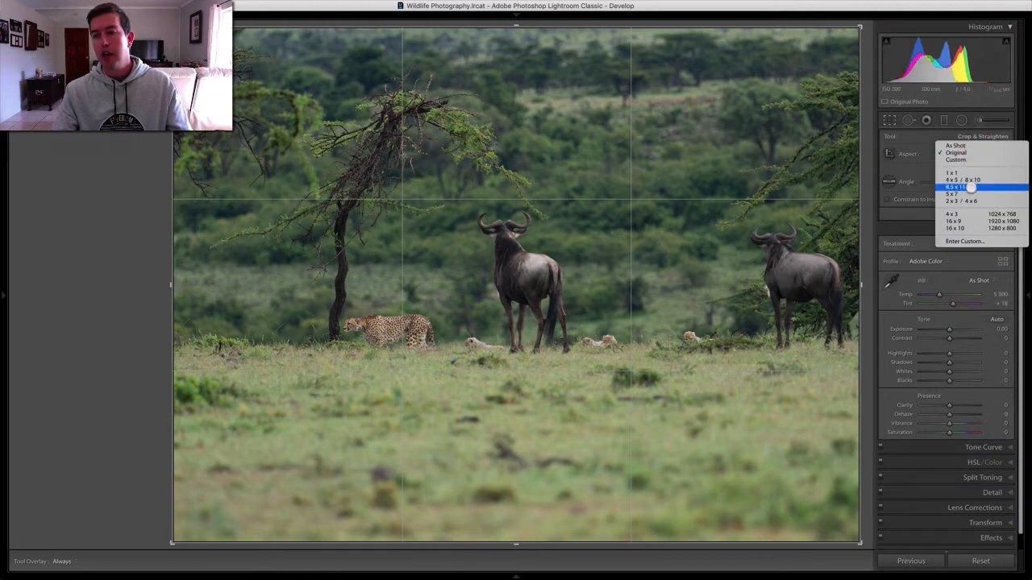
pyautogui.click(951, 221)
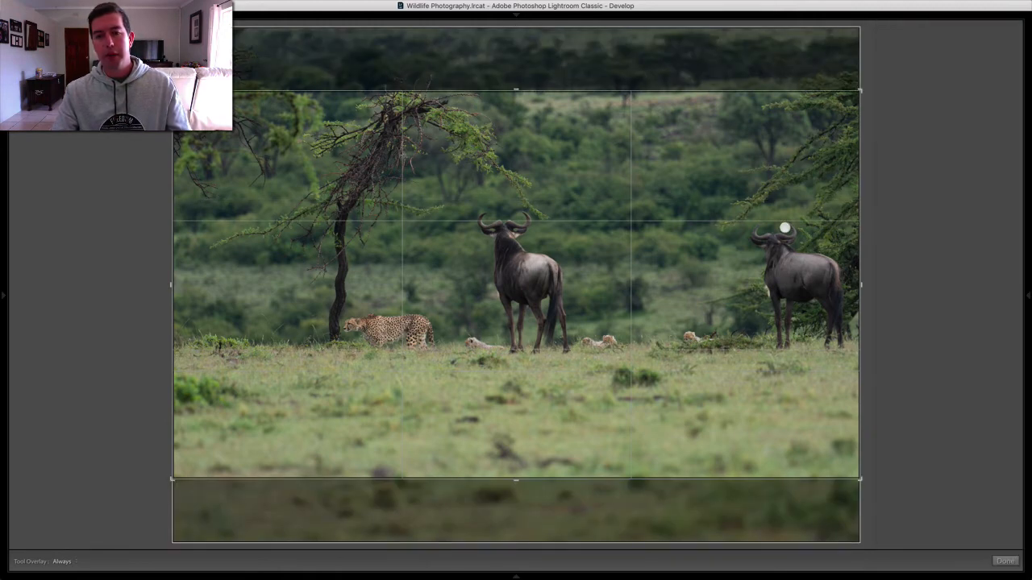
pyautogui.moveTo(784, 228); pyautogui.dragTo(786, 263)
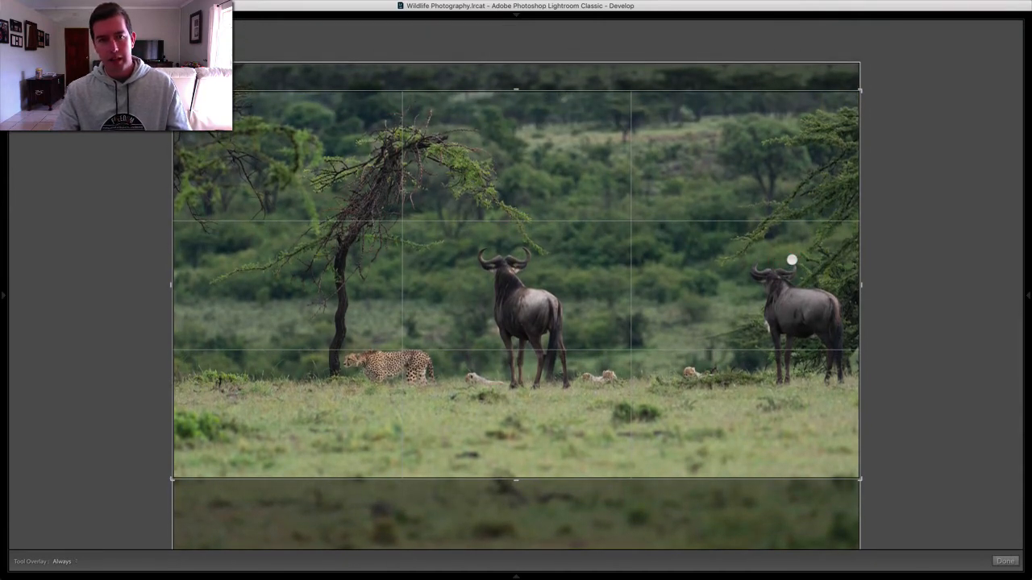
pyautogui.press('Return')
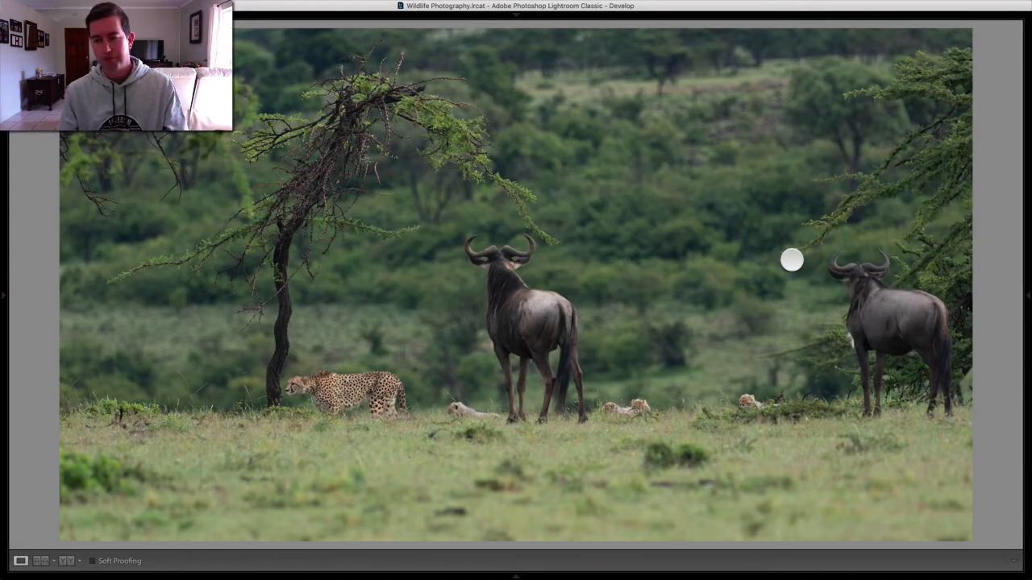
# Set Whites to +54 and Blacks to -11 while checking the clipping preview
pyautogui.moveTo(1029, 298)
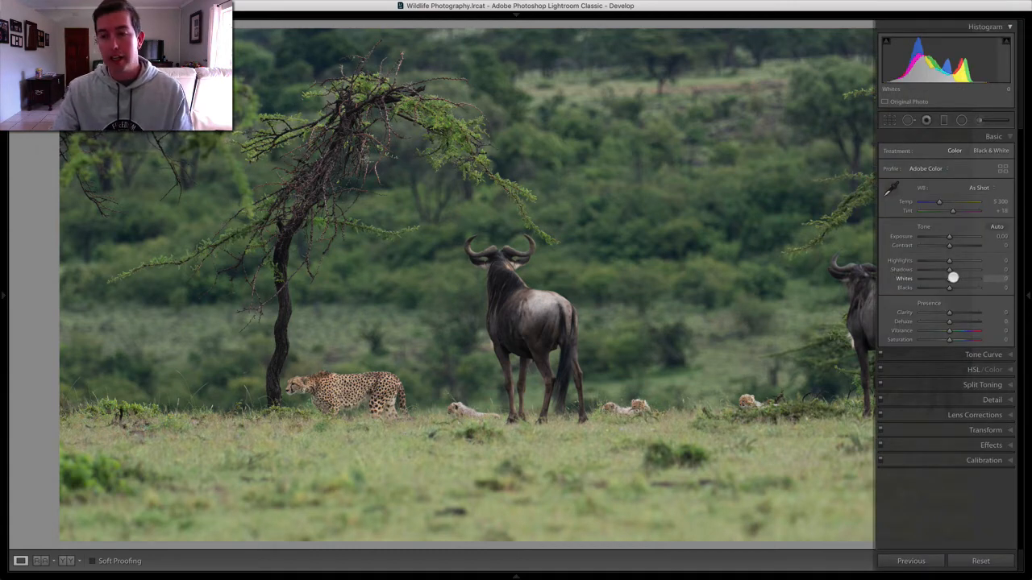
pyautogui.keyDown('alt'); pyautogui.click(947, 279); pyautogui.keyUp('alt')
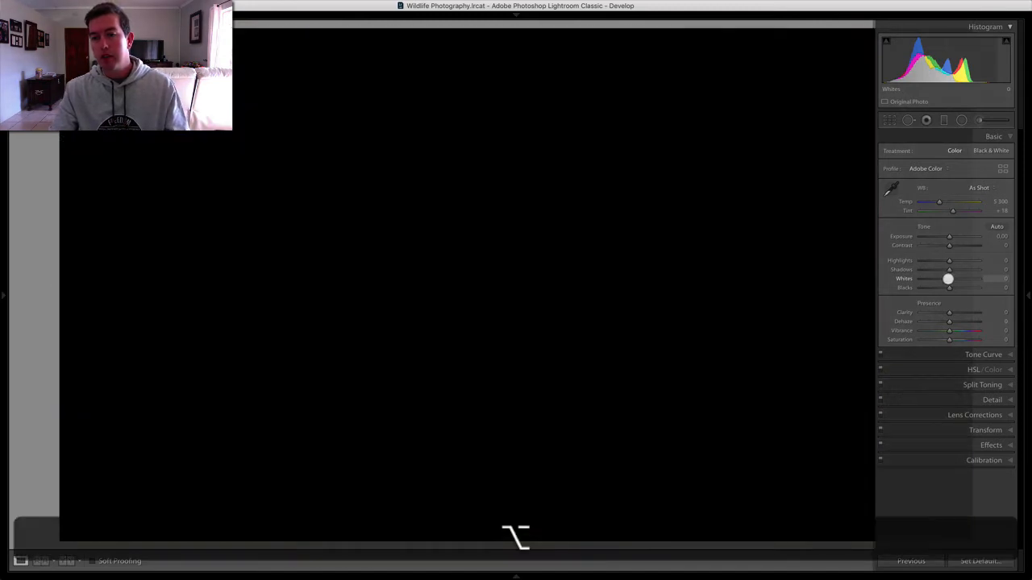
pyautogui.moveTo(947, 279); pyautogui.dragTo(963, 279)
pyautogui.press('alt')
pyautogui.press('alt')
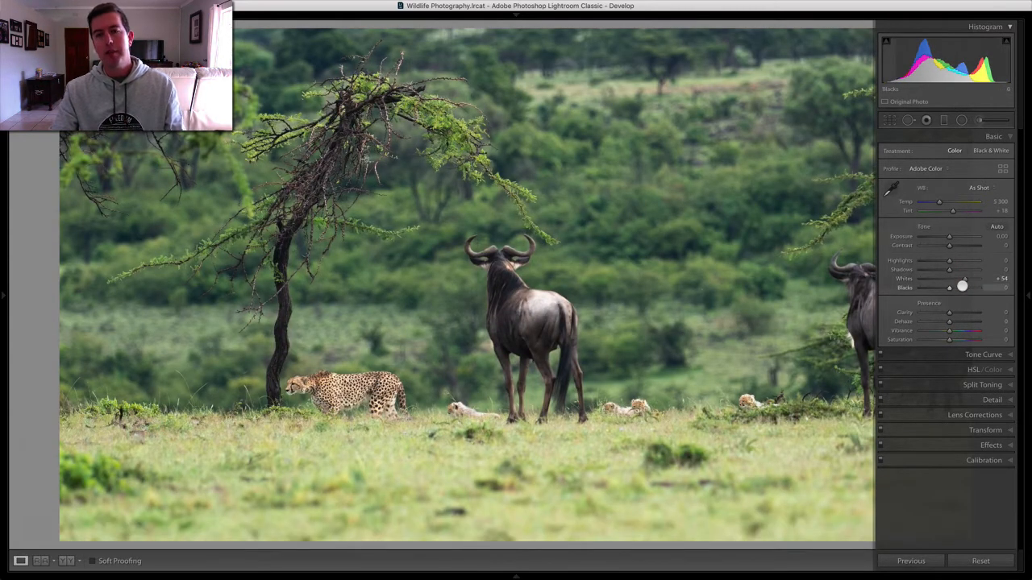
pyautogui.press('alt')
pyautogui.moveTo(948, 286); pyautogui.dragTo(944, 287)
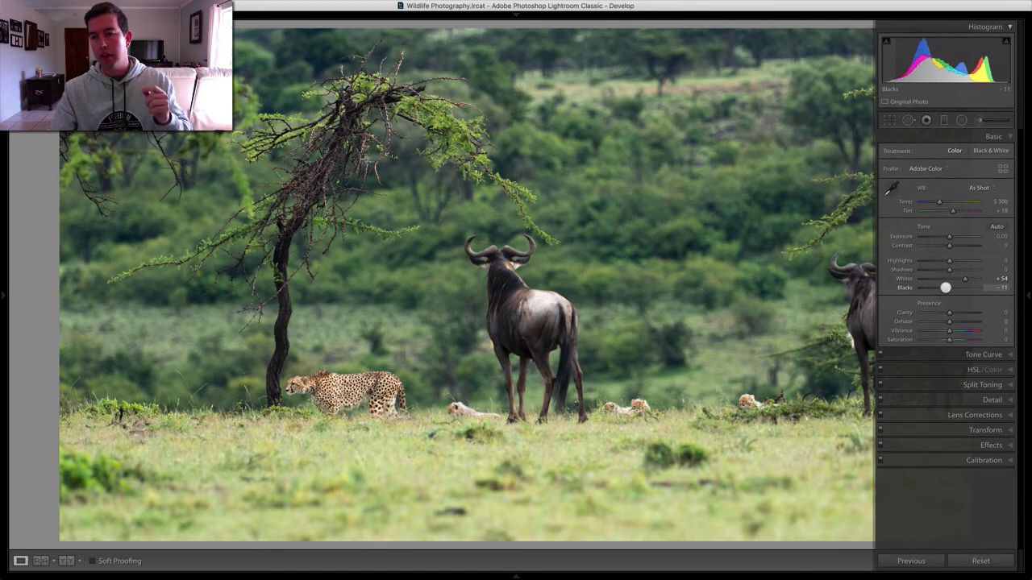
# Compare the before and after versions side by side to review the white and black point adjustments
pyautogui.press('Tab')
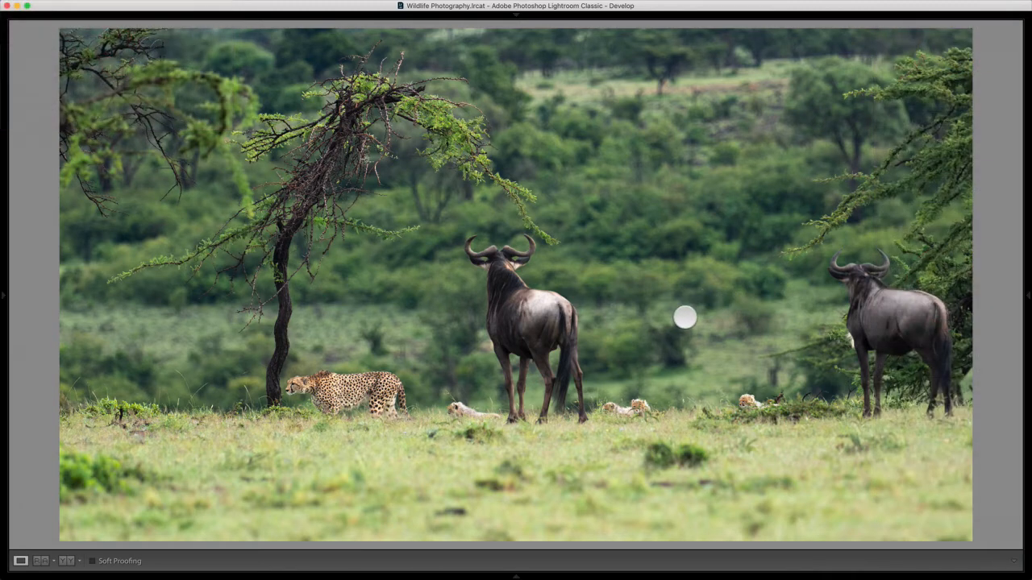
pyautogui.press('y')
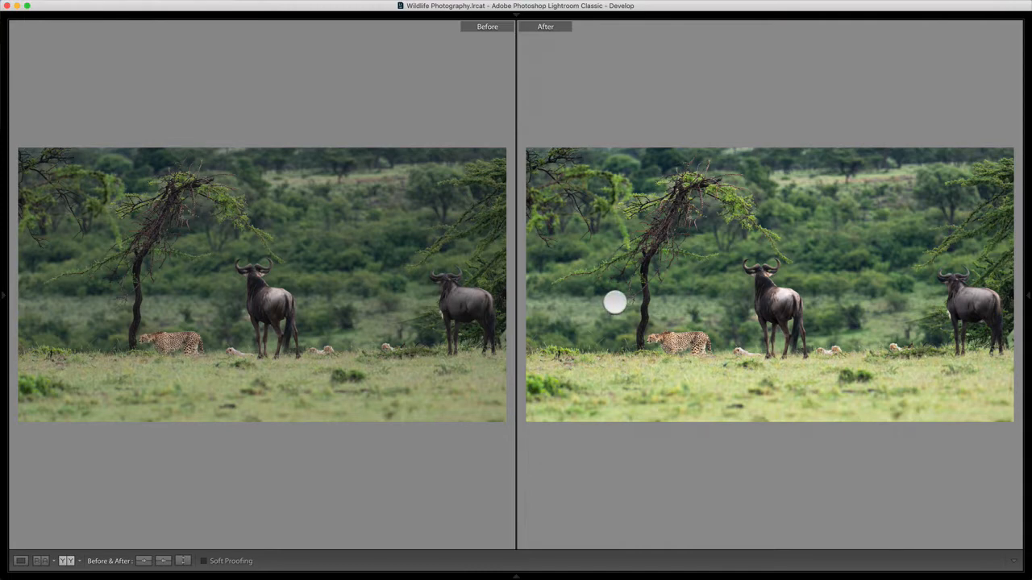
pyautogui.press('y')
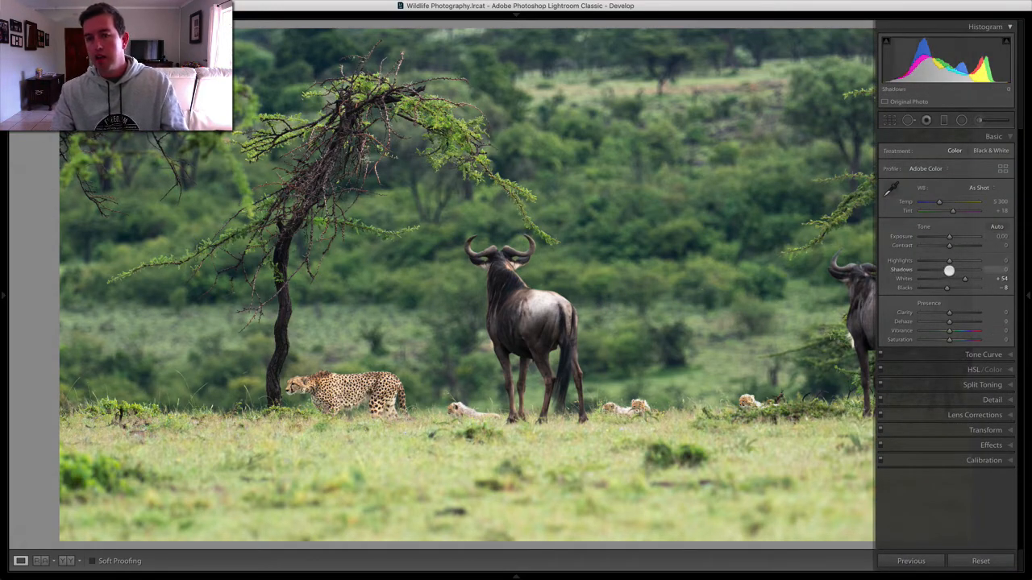
# Fine-tune the tones with Shadows at +7, Dehaze at +2 and the tone curve's Lights at +5
pyautogui.moveTo(948, 270); pyautogui.dragTo(950, 271)
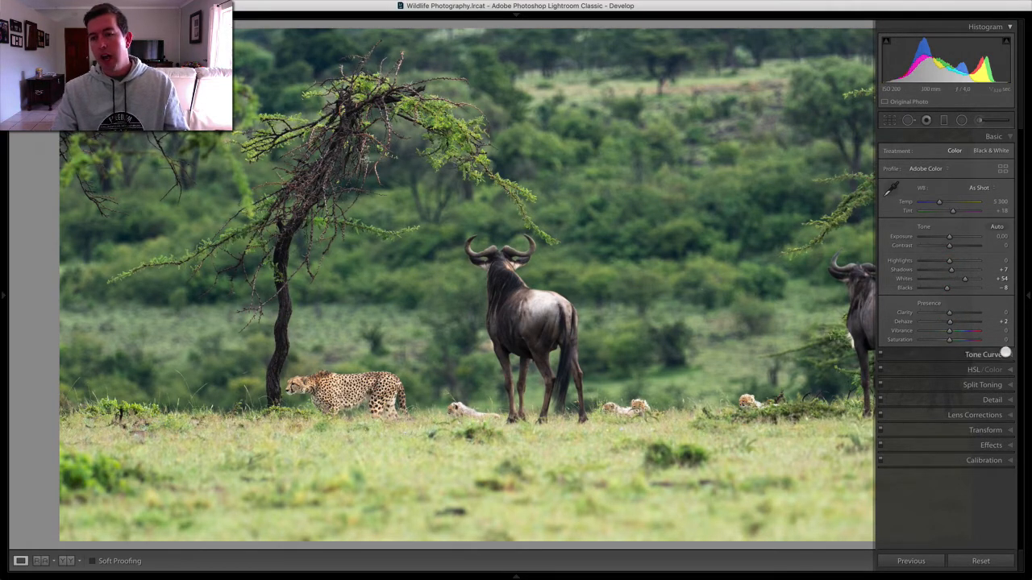
pyautogui.click(1003, 356)
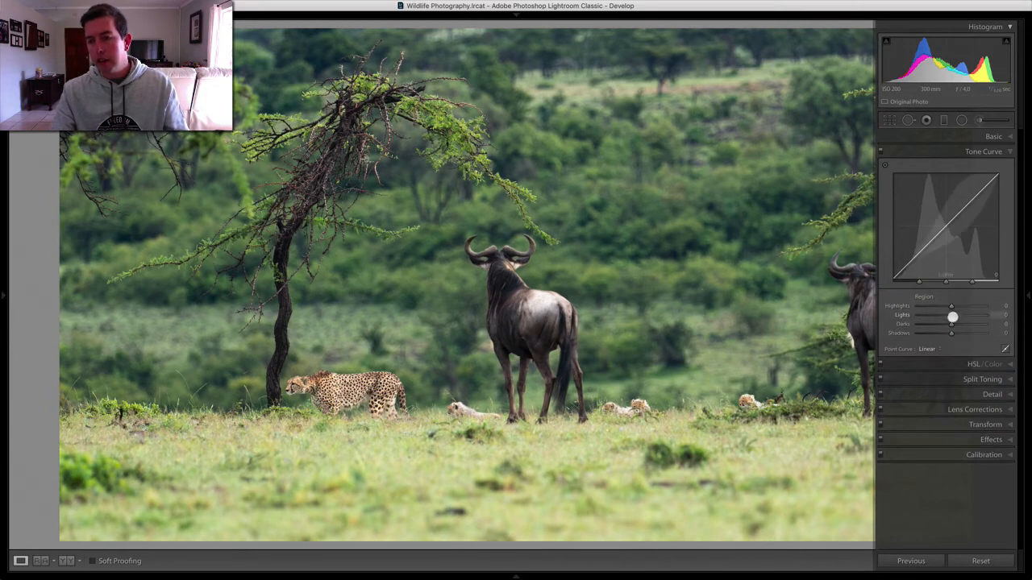
pyautogui.moveTo(951, 317); pyautogui.dragTo(954, 317)
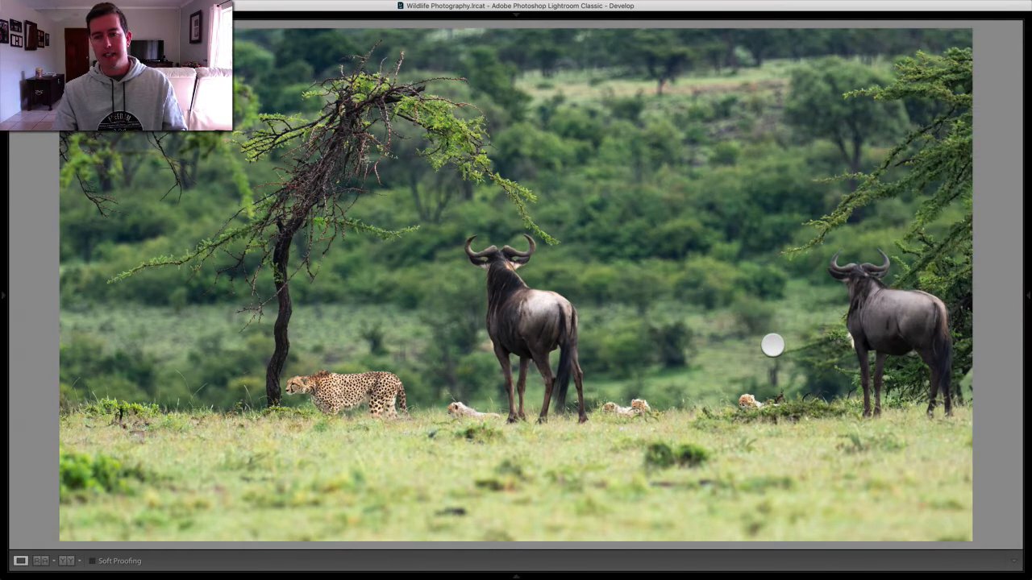
# Sharpen the photo with Masking at 83 and Amount at 43, using the mask preview to limit sharpening to edges
pyautogui.moveTo(1027, 301)
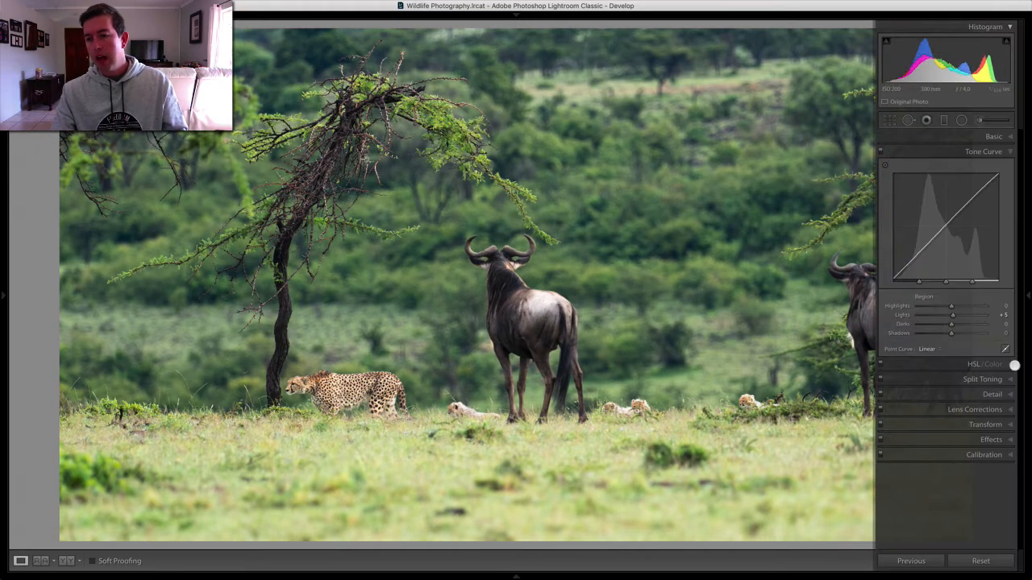
pyautogui.click(1005, 394)
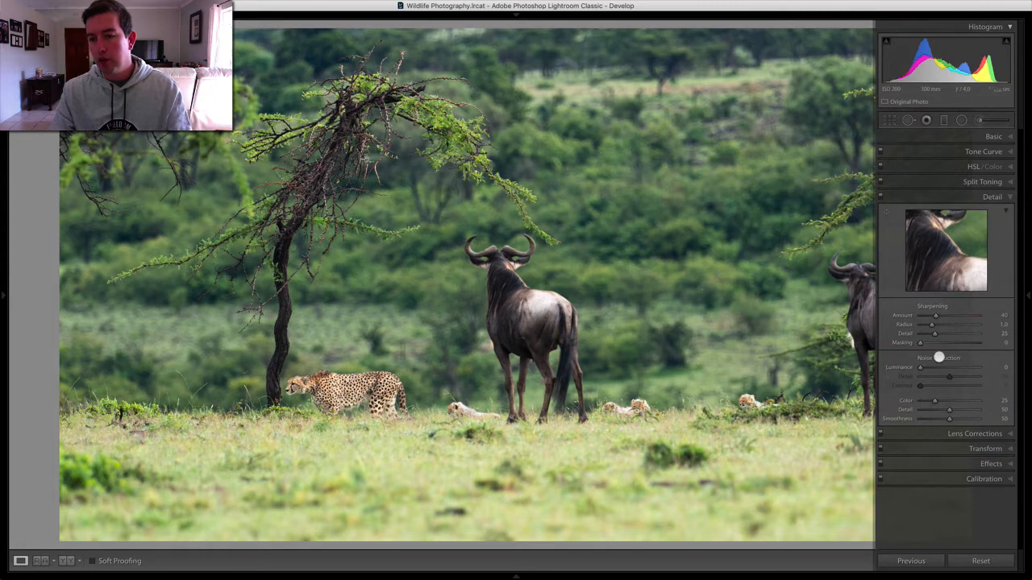
pyautogui.moveTo(921, 343); pyautogui.dragTo(961, 344)
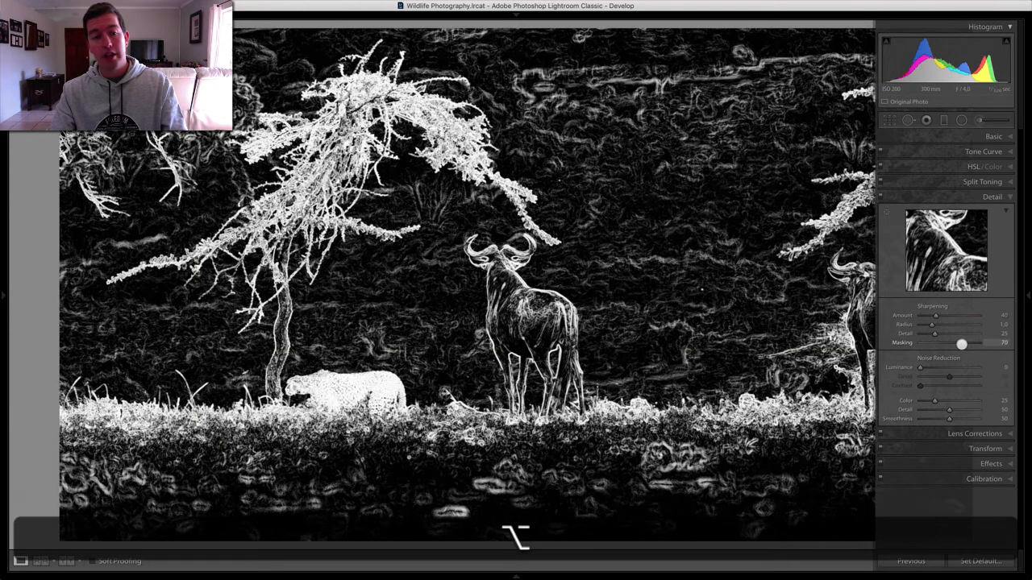
pyautogui.moveTo(962, 343); pyautogui.dragTo(936, 317)
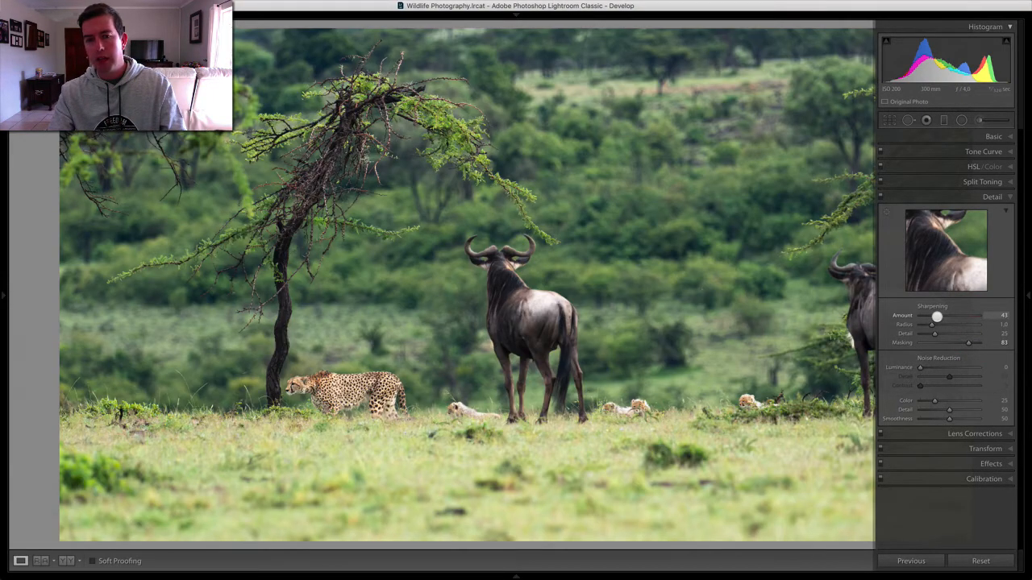
# Compare the sharpened 16 x 9 edit with its before version side by side
pyautogui.press('Tab')
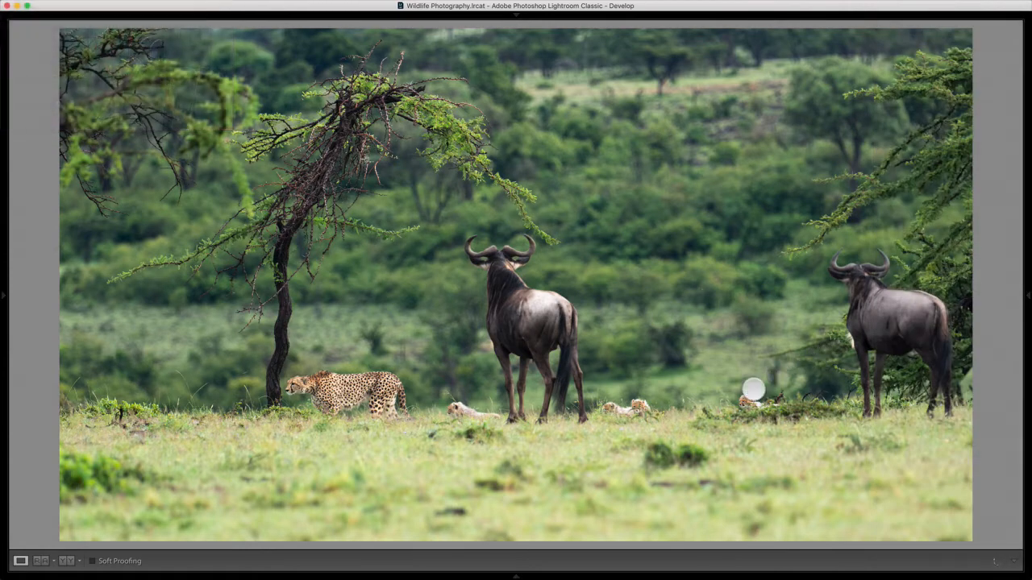
pyautogui.press('y')
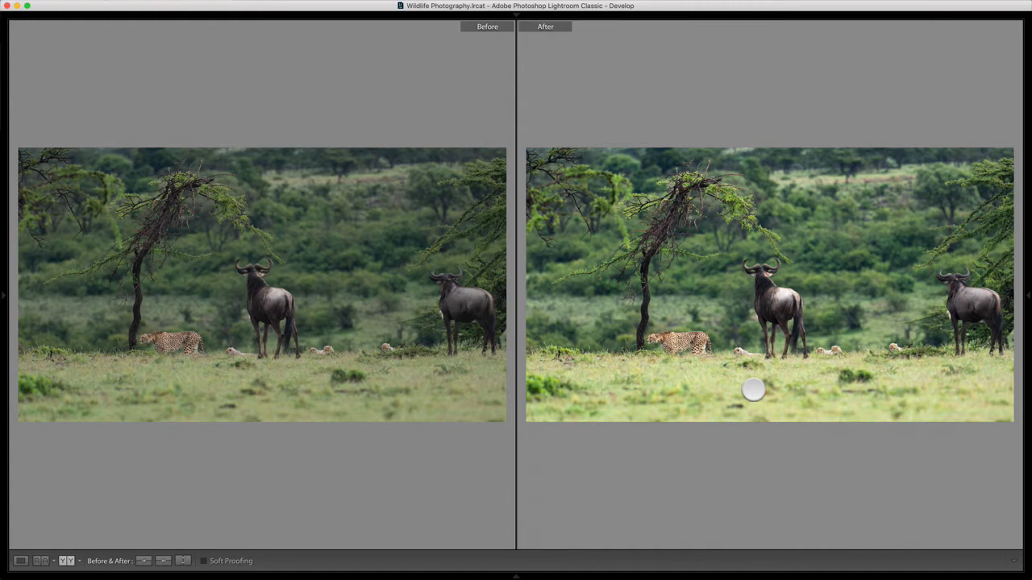
pyautogui.press('y')
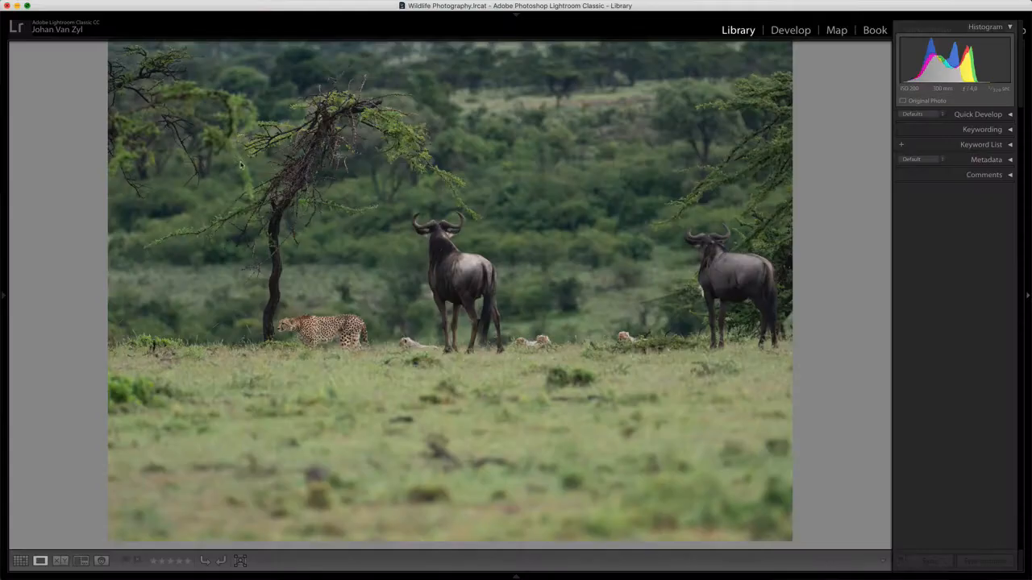
# Crop the uncropped version in its original aspect ratio to exclude the rightmost wildebeest and trim the foreground, keeping the cheetah and cubs
pyautogui.press('F5')
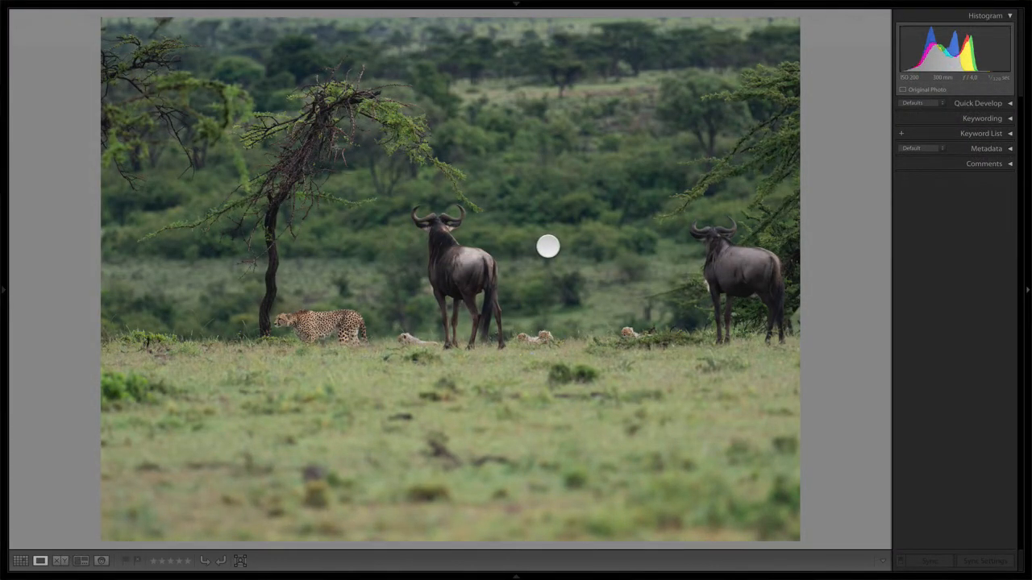
pyautogui.press('r')
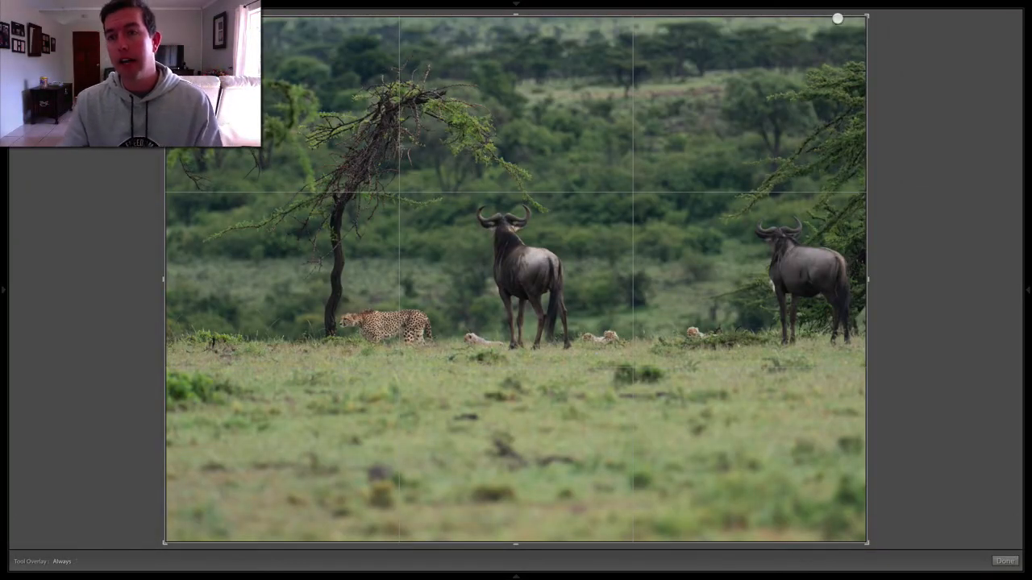
pyautogui.moveTo(866, 14); pyautogui.dragTo(795, 25)
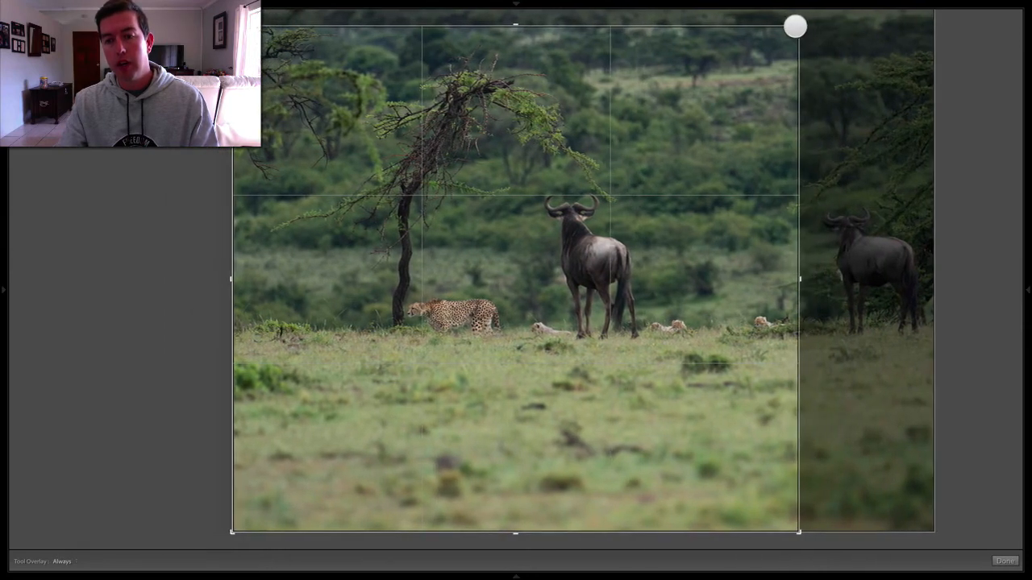
pyautogui.moveTo(515, 533); pyautogui.dragTo(540, 475)
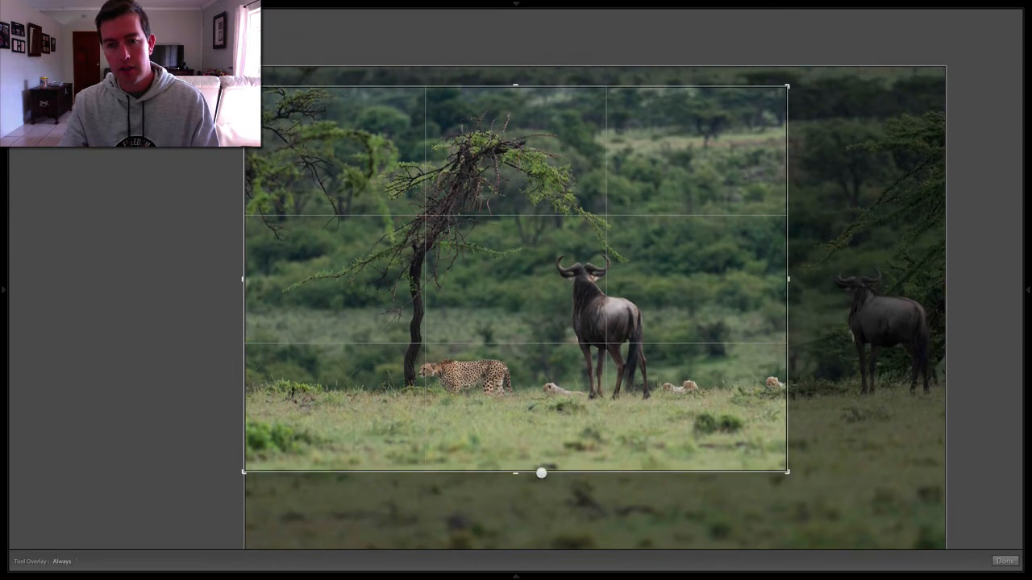
pyautogui.moveTo(516, 437); pyautogui.dragTo(475, 439)
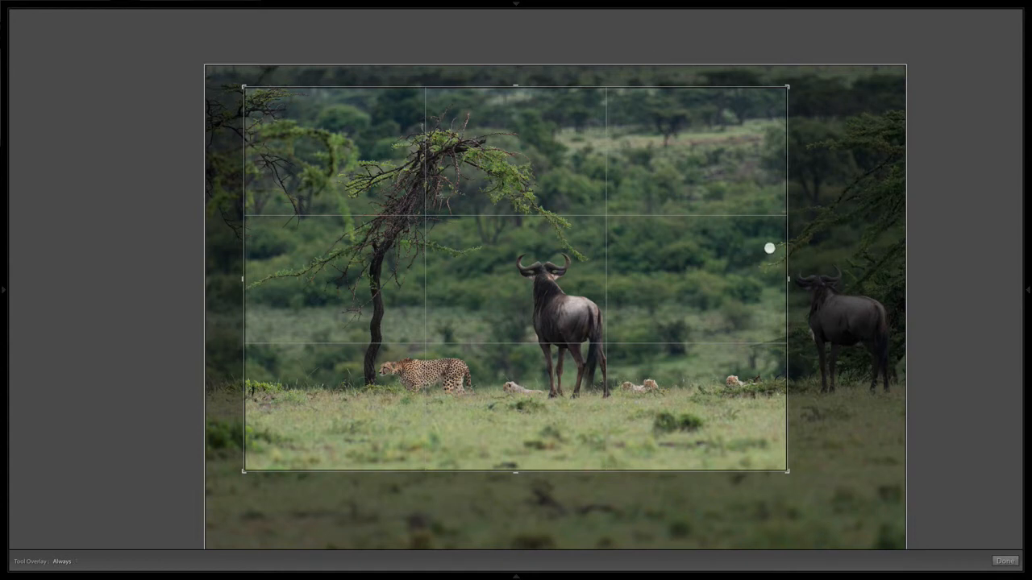
pyautogui.moveTo(747, 274); pyautogui.dragTo(778, 274)
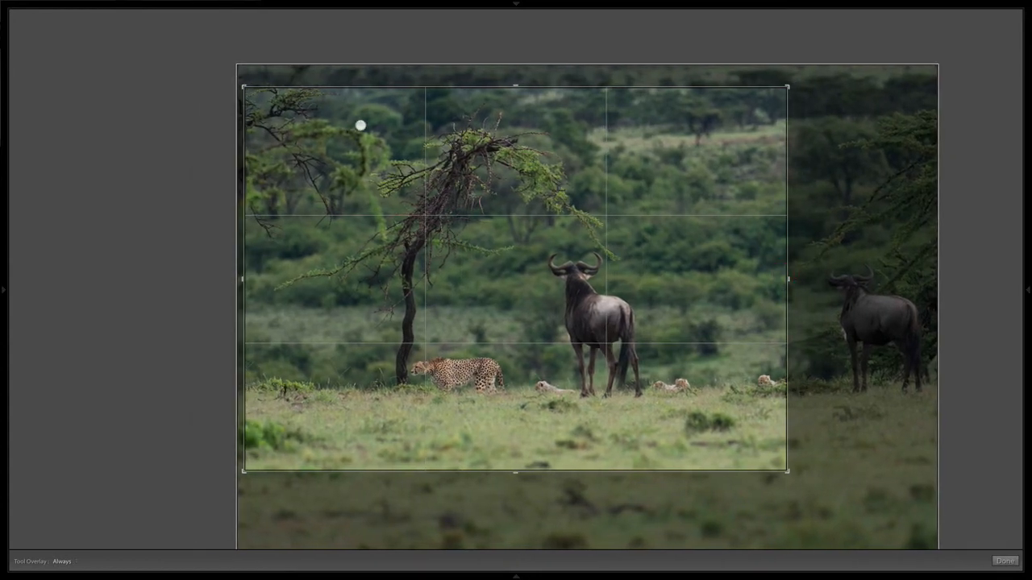
# Tighten the crop around the tree, cheetah, cubs and central wildebeest, trimming the left side, upper background and foreground, and apply it
pyautogui.moveTo(247, 85); pyautogui.dragTo(279, 102)
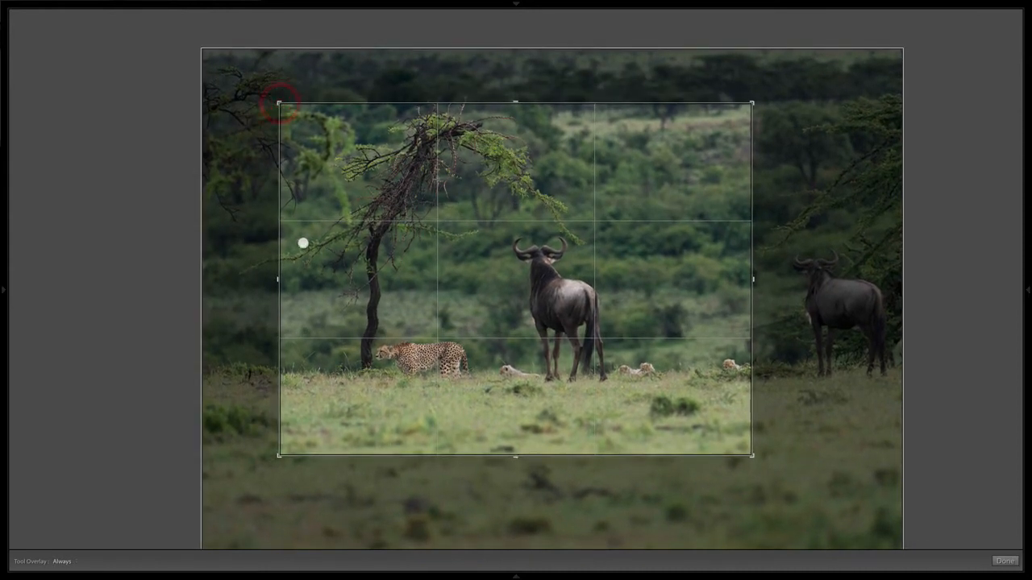
pyautogui.moveTo(515, 457); pyautogui.dragTo(517, 450)
pyautogui.moveTo(529, 364); pyautogui.dragTo(521, 362)
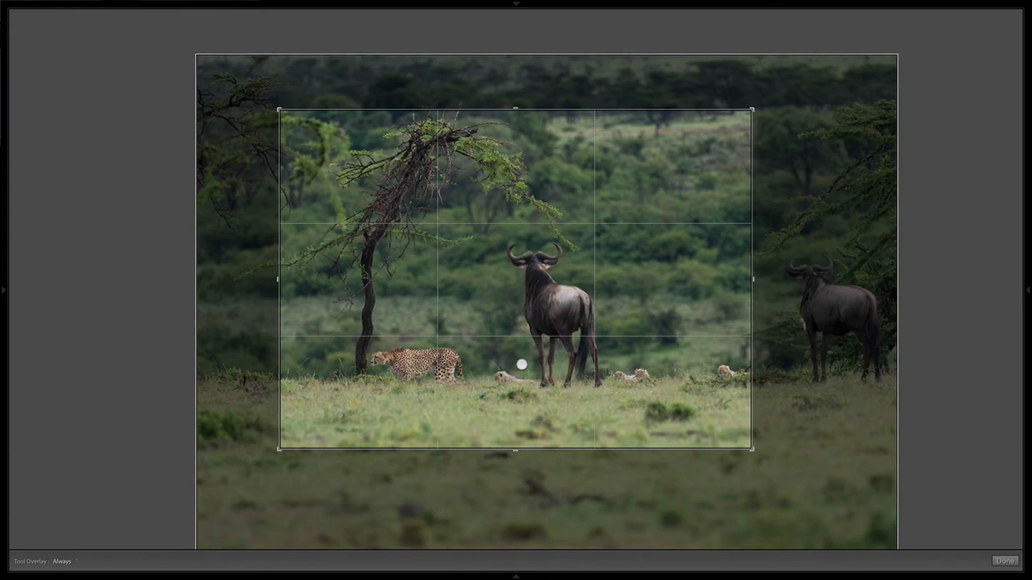
pyautogui.moveTo(513, 108); pyautogui.dragTo(512, 114)
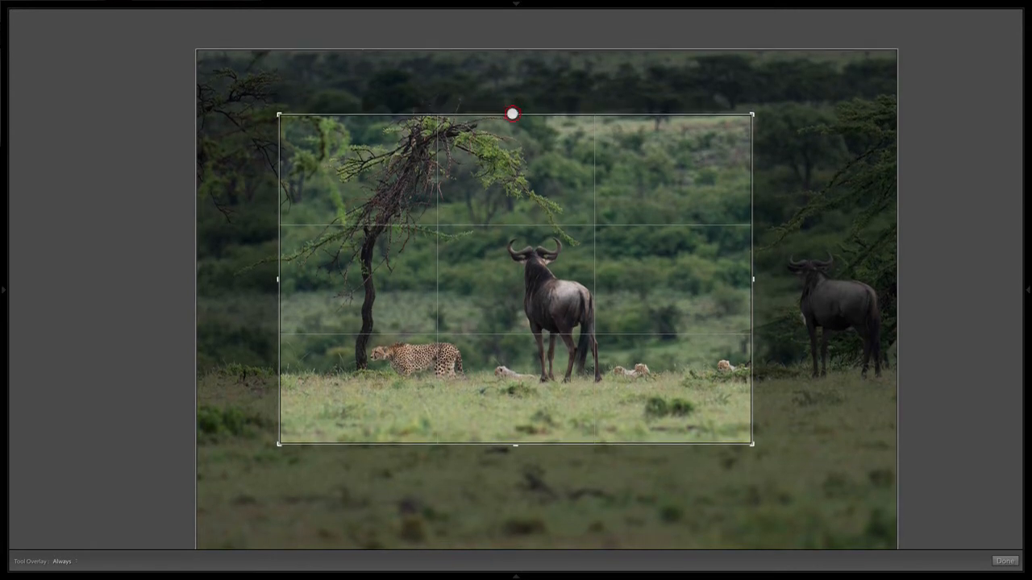
pyautogui.press('Return')
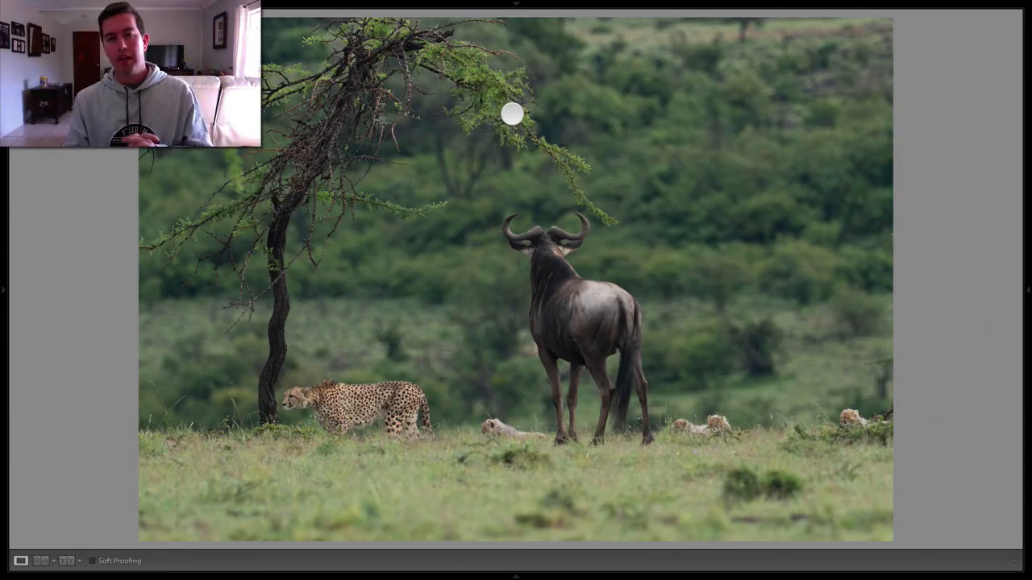
# Convert the newly cropped photo to black and white
pyautogui.press('d')
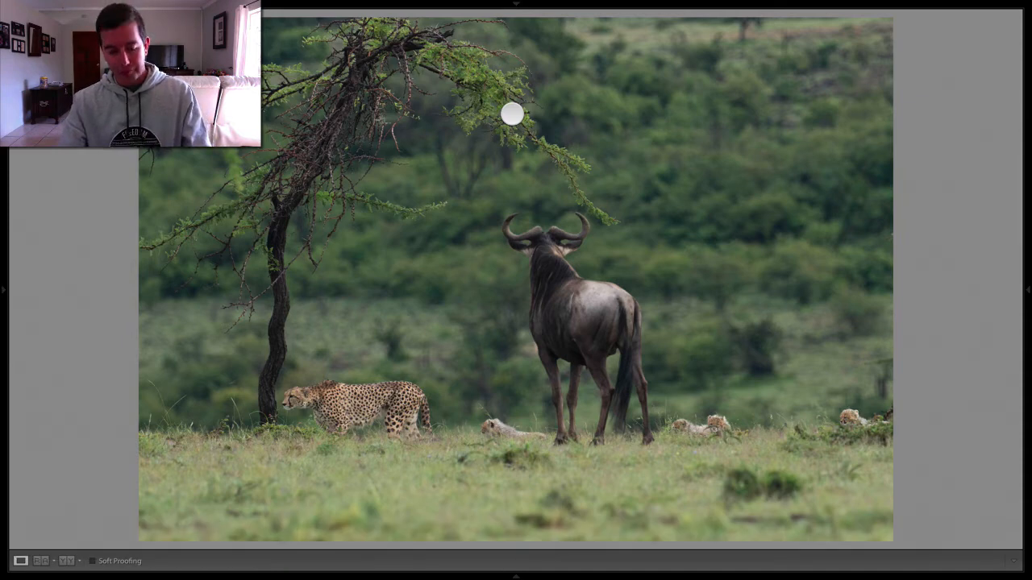
pyautogui.press('v')
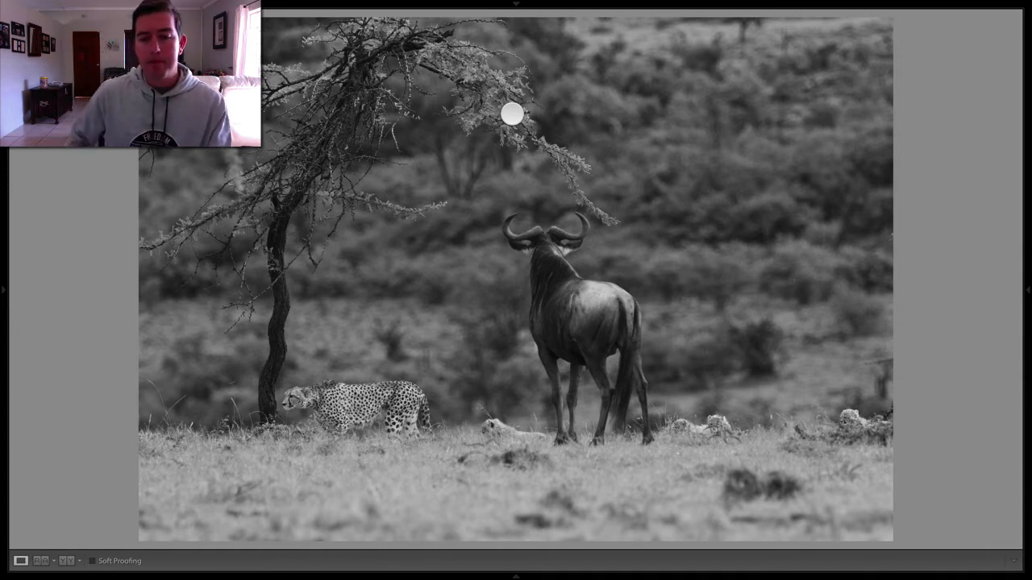
pyautogui.press('d')
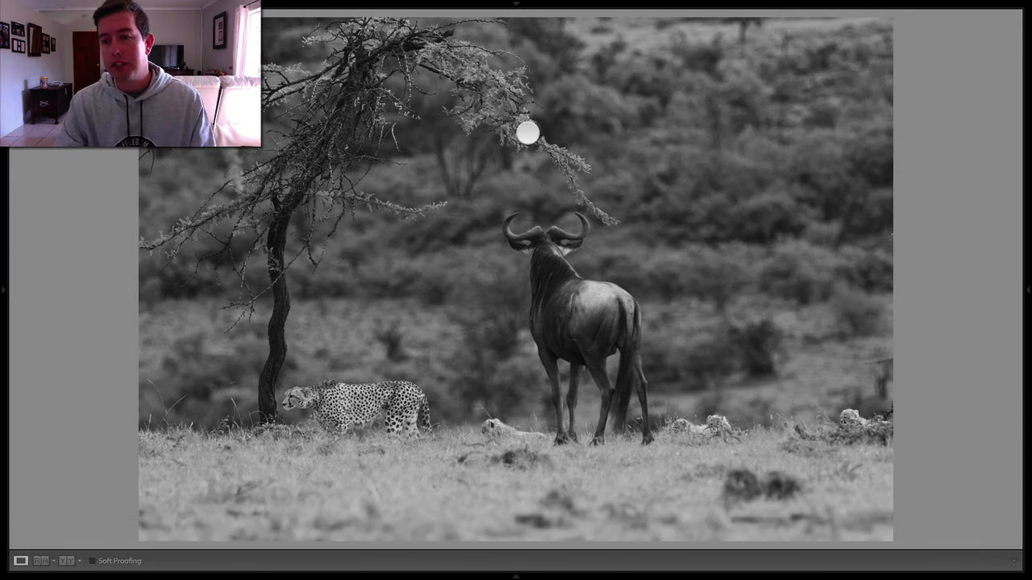
# Set Whites to +46 and Blacks to −10 using the clipping preview, and raise Dehaze to +5
pyautogui.moveTo(1028, 287)
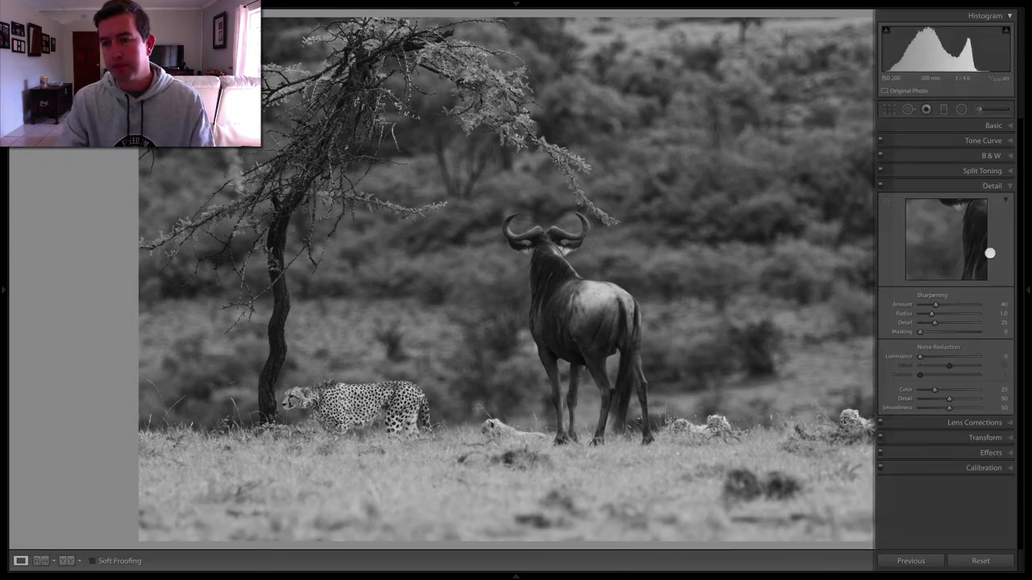
pyautogui.click(1007, 185)
pyautogui.click(1006, 123)
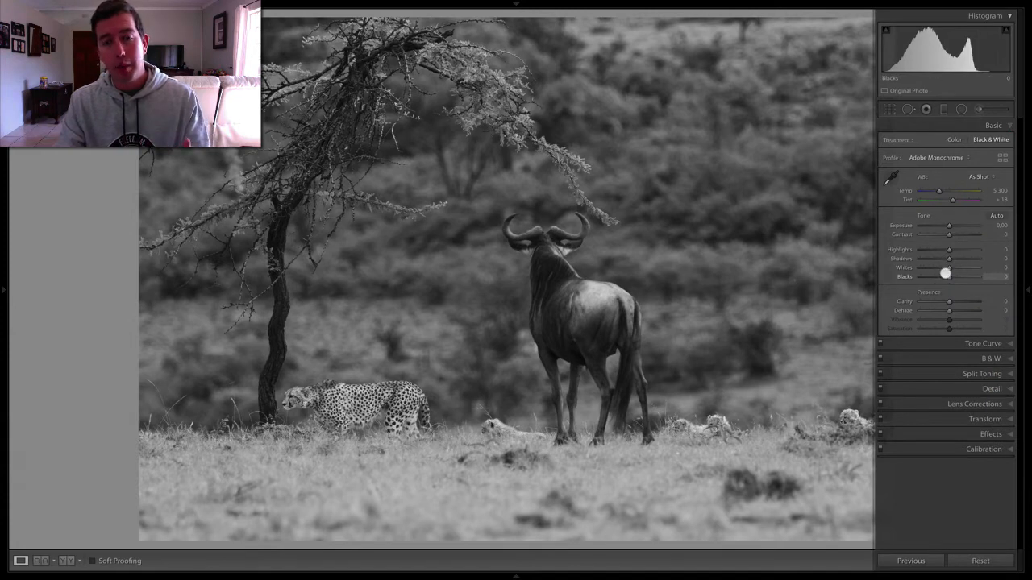
pyautogui.press('alt')
pyautogui.moveTo(947, 266); pyautogui.dragTo(963, 267)
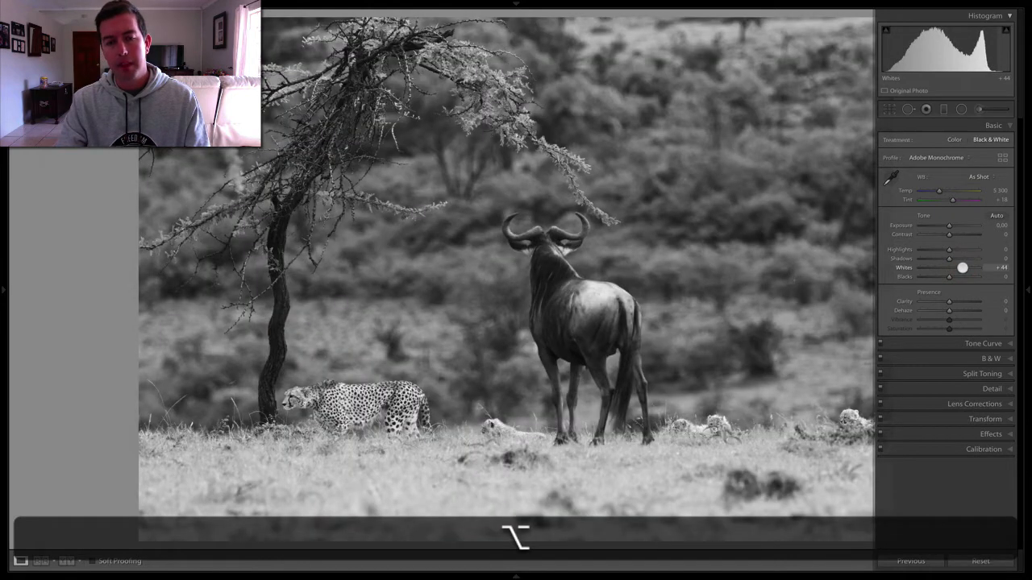
pyautogui.press('alt')
pyautogui.moveTo(950, 277); pyautogui.dragTo(945, 277)
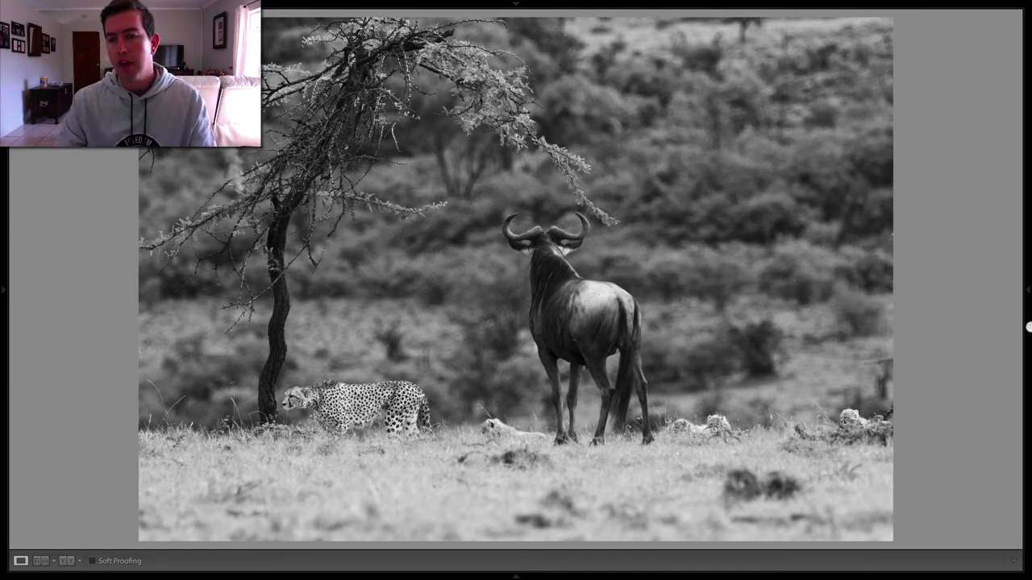
pyautogui.moveTo(1027, 276)
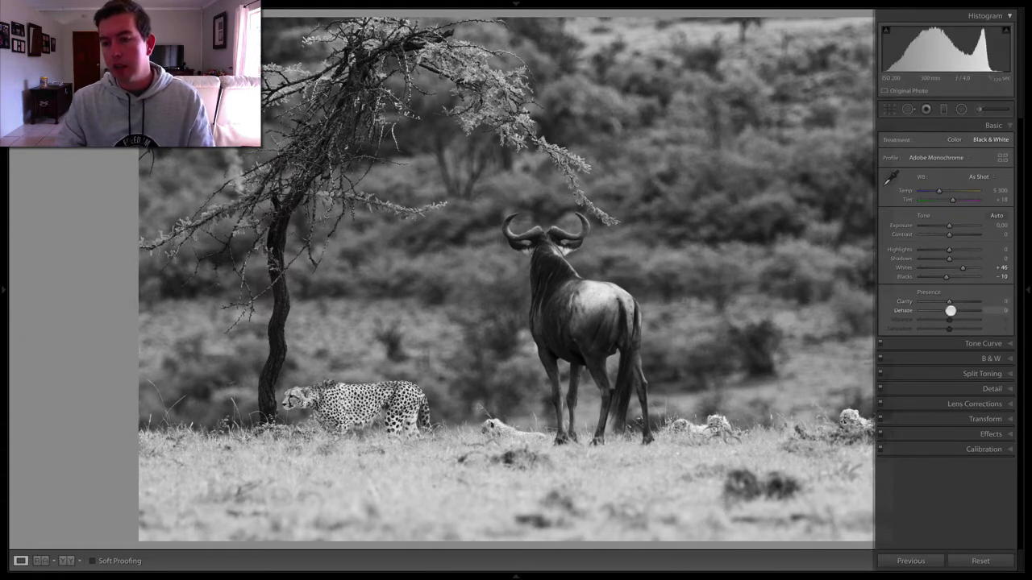
pyautogui.moveTo(950, 310); pyautogui.dragTo(950, 310)
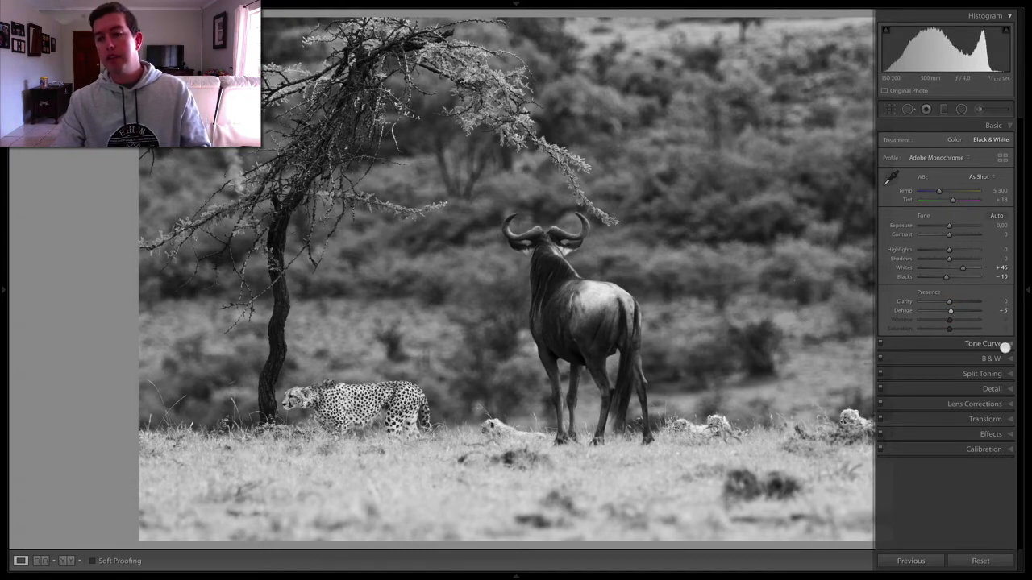
# Adjust the Black & White Mix with Orange at +14, Yellow at +9, Green at −32 and Aqua at −27
pyautogui.click(1006, 357)
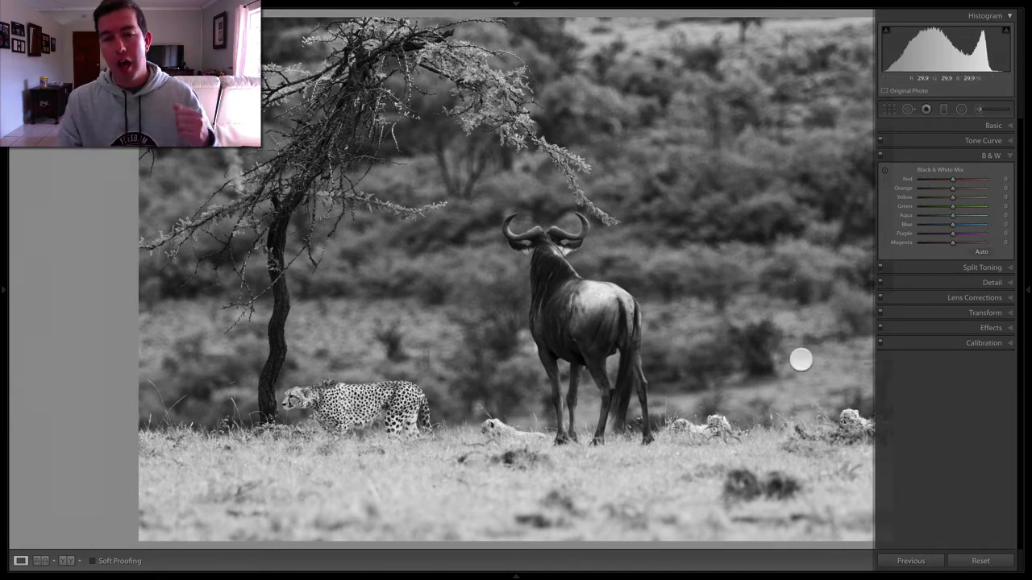
pyautogui.press('F8')
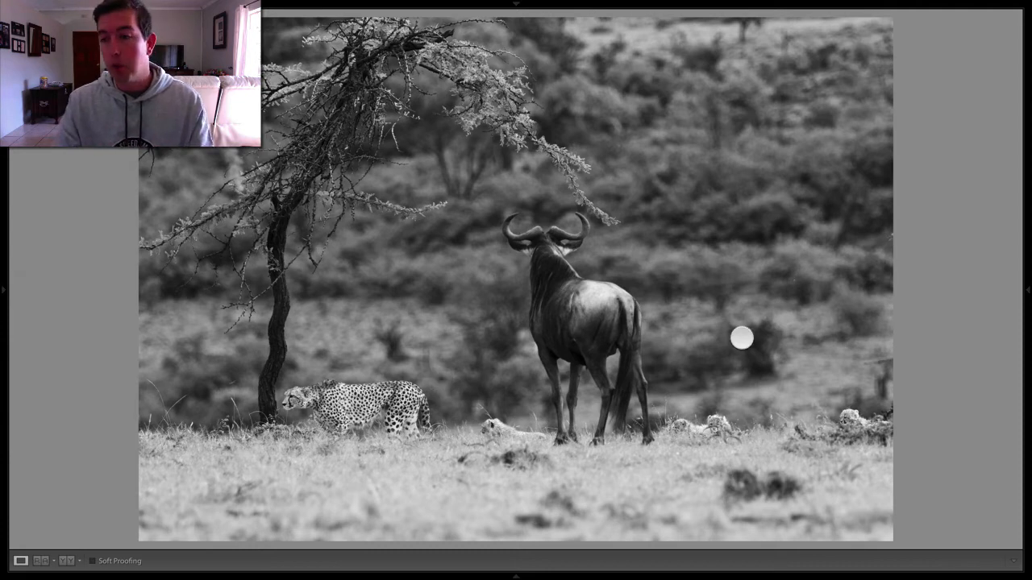
pyautogui.moveTo(1028, 284)
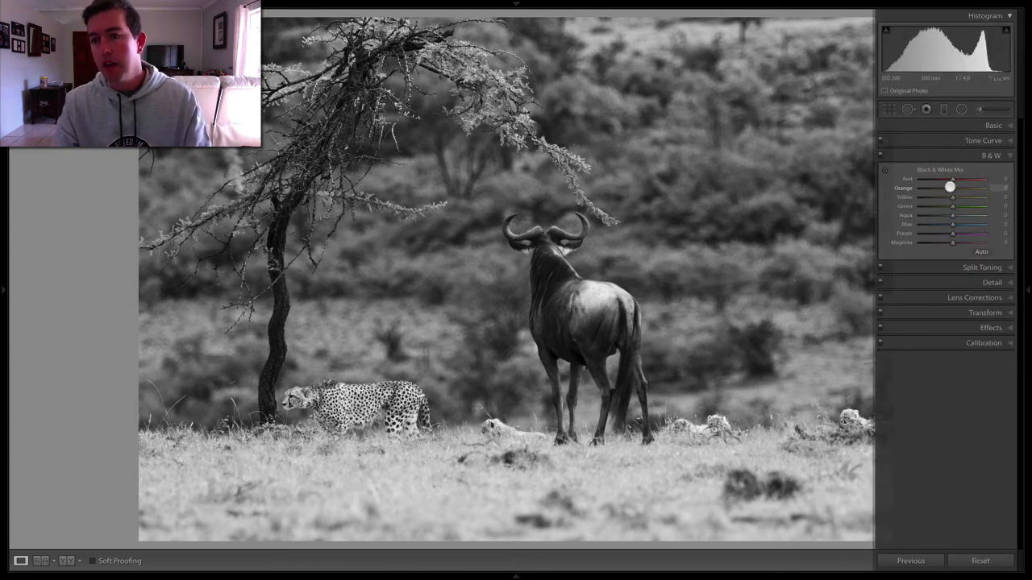
pyautogui.click(887, 171)
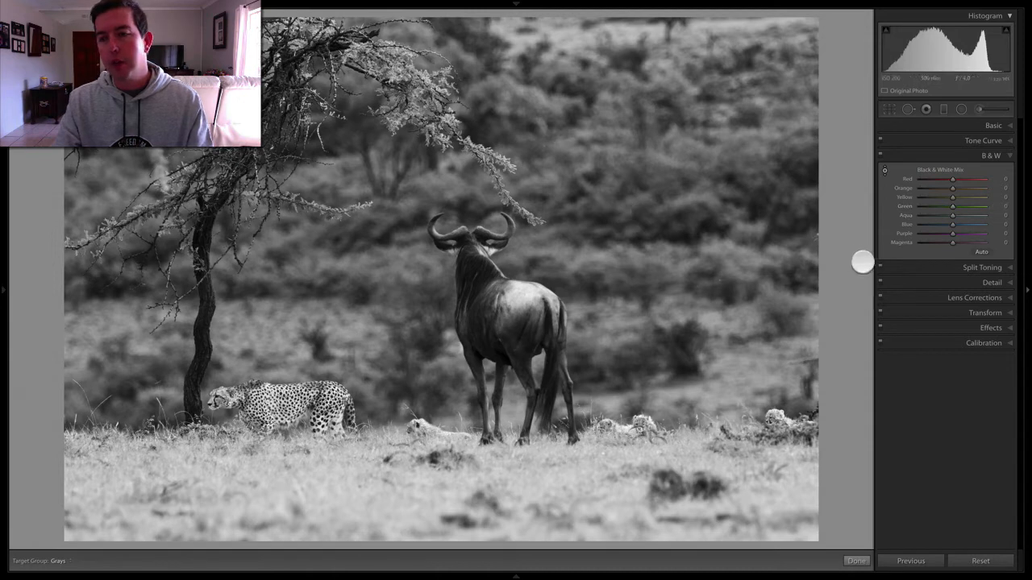
pyautogui.moveTo(951, 206)
pyautogui.mouseDown()
pyautogui.moveTo(943, 206)
pyautogui.moveTo(951, 216)
pyautogui.mouseUp()
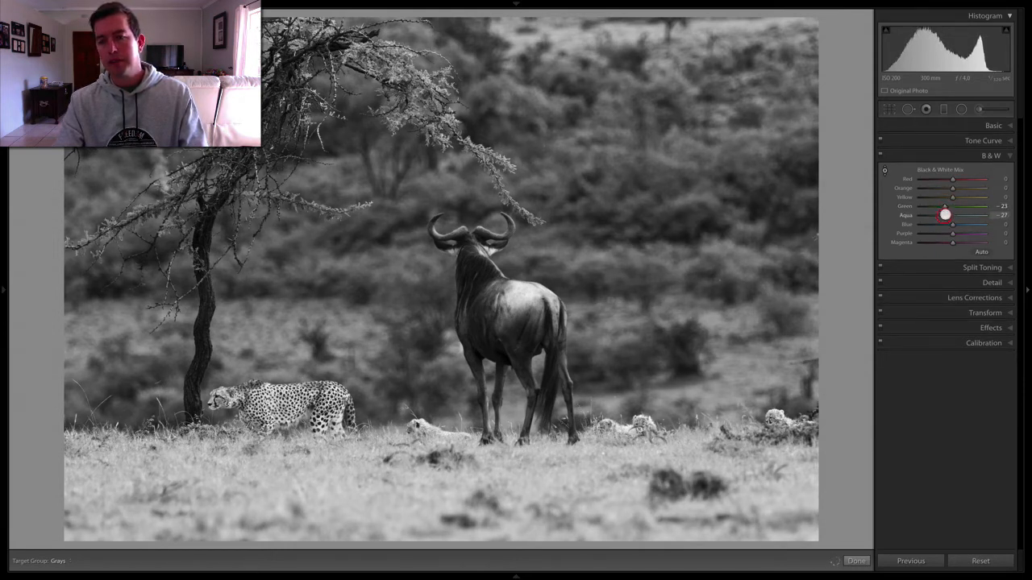
pyautogui.moveTo(945, 206); pyautogui.dragTo(940, 207)
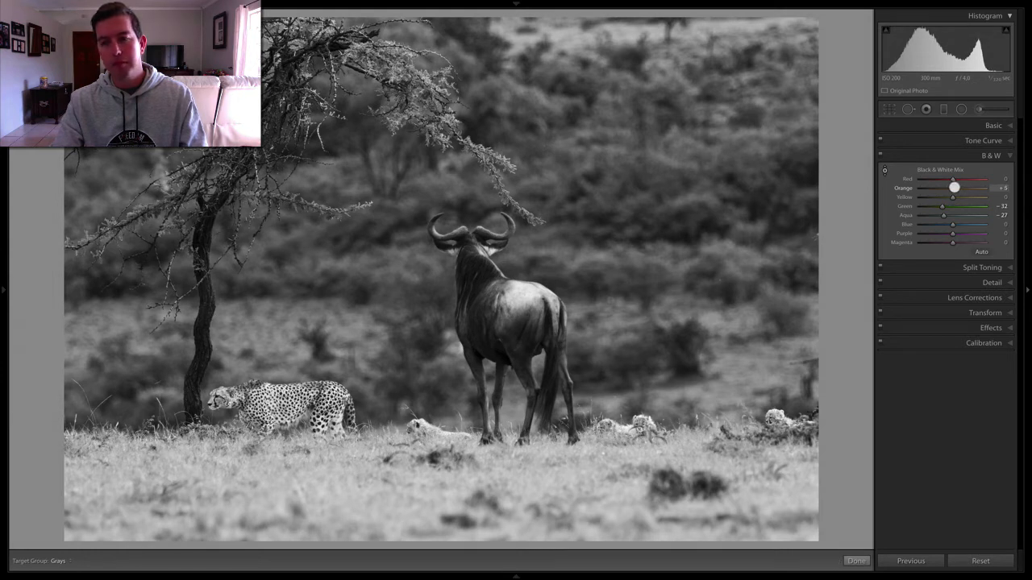
pyautogui.moveTo(953, 197); pyautogui.dragTo(956, 197)
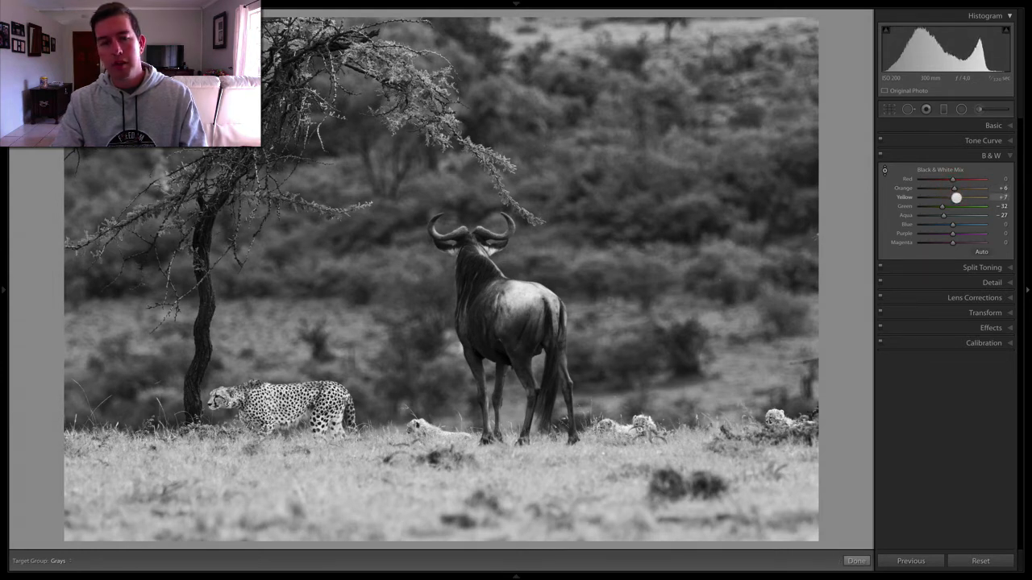
pyautogui.click(956, 191)
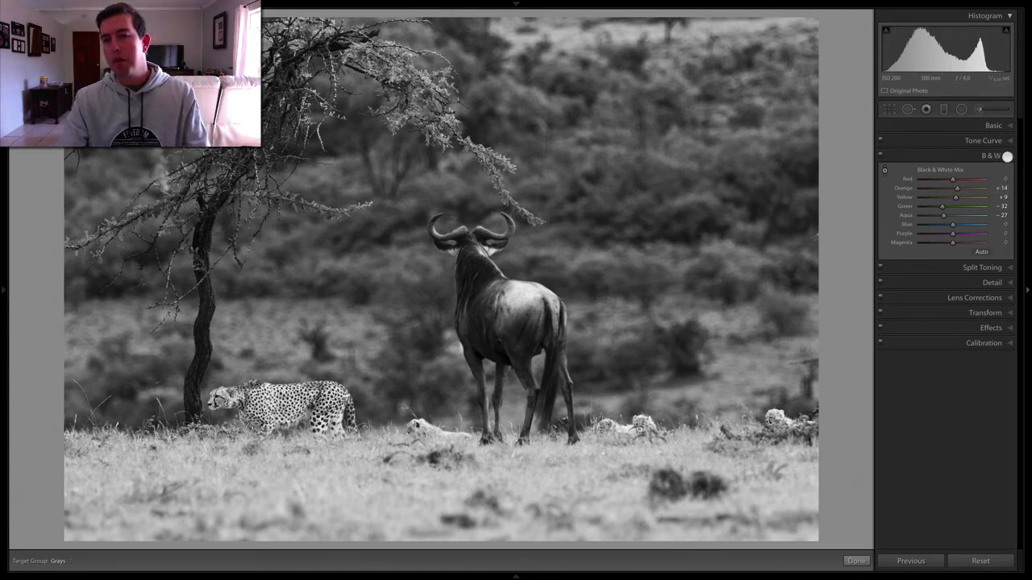
# Set up a new adjustment brush with Exposure at −0.33 and a brush size of 18
pyautogui.click(1006, 156)
pyautogui.click(978, 109)
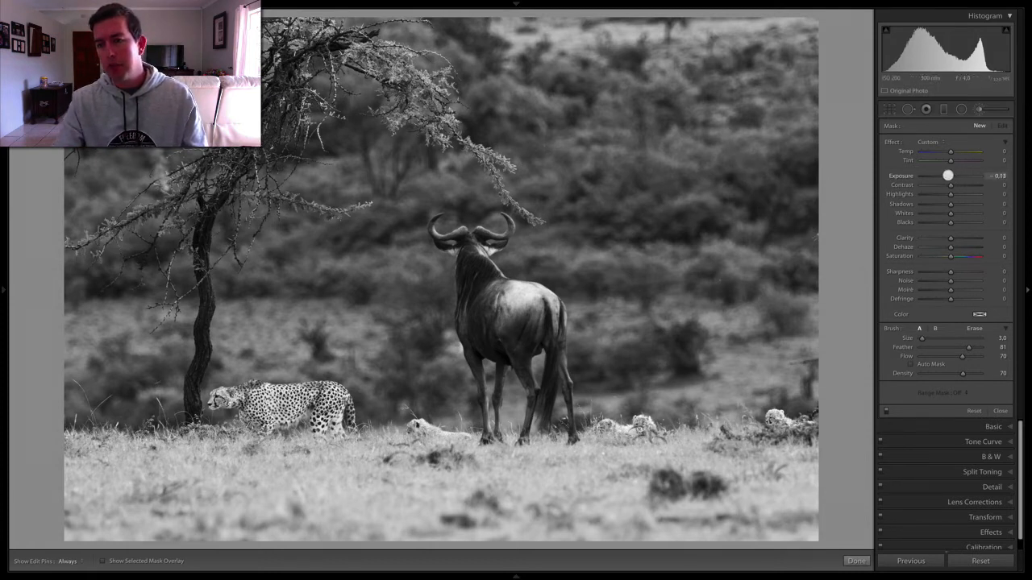
pyautogui.moveTo(947, 174); pyautogui.dragTo(946, 175)
pyautogui.scroll(5, 721, 200)
pyautogui.press('h')
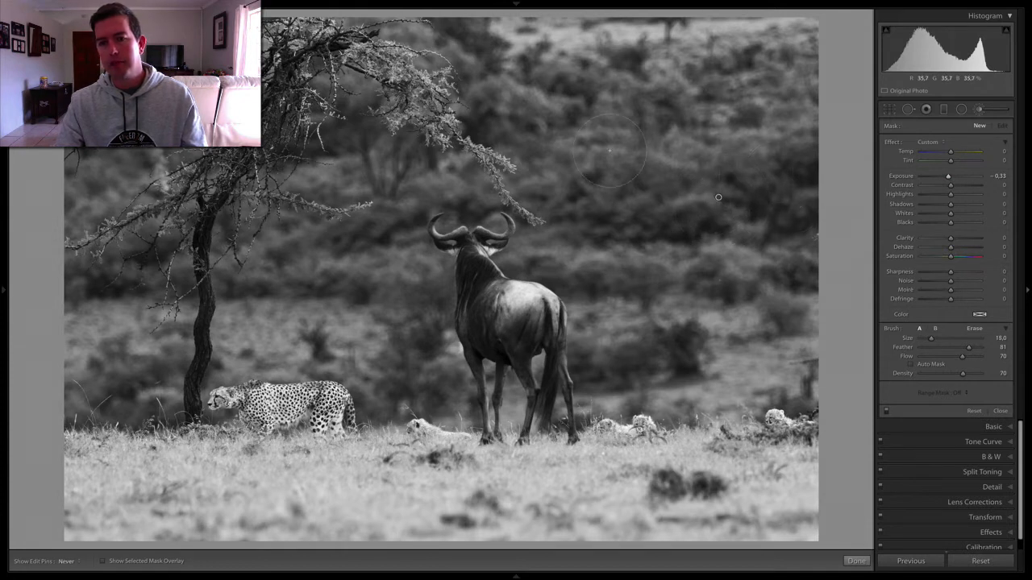
pyautogui.scroll(2, 708, 161)
# Paint the darkening mask over the bushes right of the wildebeest and across the upper background, with the mask overlay shown
pyautogui.moveTo(709, 159); pyautogui.dragTo(699, 123)
pyautogui.press('o')
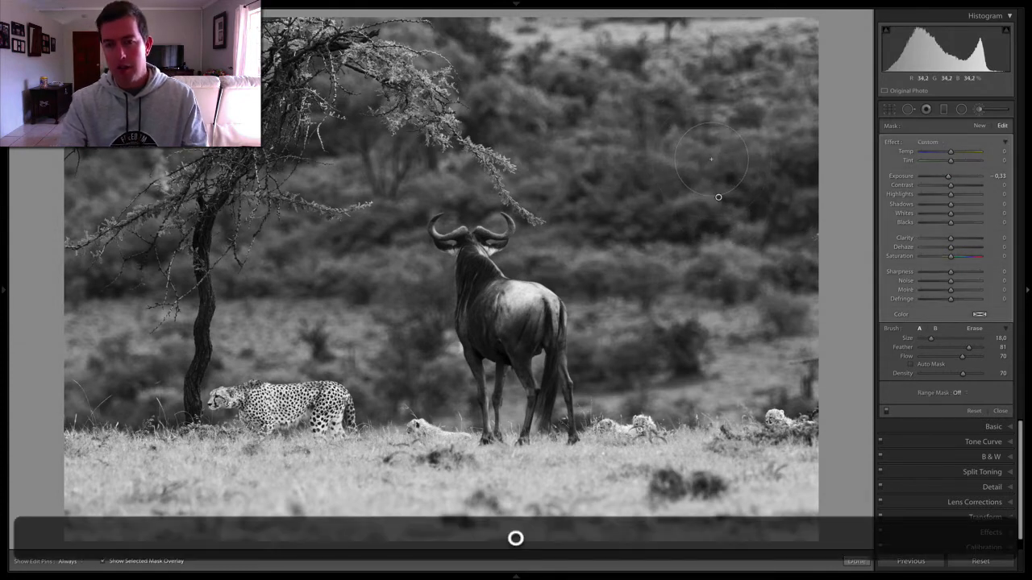
pyautogui.moveTo(766, 66)
pyautogui.mouseDown()
pyautogui.moveTo(723, 253)
pyautogui.moveTo(761, 262)
pyautogui.moveTo(762, 289)
pyautogui.moveTo(739, 333)
pyautogui.moveTo(738, 364)
pyautogui.moveTo(699, 384)
pyautogui.moveTo(661, 377)
pyautogui.moveTo(651, 297)
pyautogui.moveTo(665, 256)
pyautogui.moveTo(681, 255)
pyautogui.moveTo(641, 241)
pyautogui.moveTo(655, 131)
pyautogui.moveTo(629, 60)
pyautogui.moveTo(539, 47)
pyautogui.moveTo(710, 57)
pyautogui.mouseUp()
pyautogui.moveTo(800, 136)
pyautogui.mouseDown()
pyautogui.moveTo(442, 53)
pyautogui.moveTo(461, 58)
pyautogui.moveTo(106, 48)
pyautogui.moveTo(141, 136)
pyautogui.moveTo(90, 198)
pyautogui.mouseUp()
pyautogui.press('h')
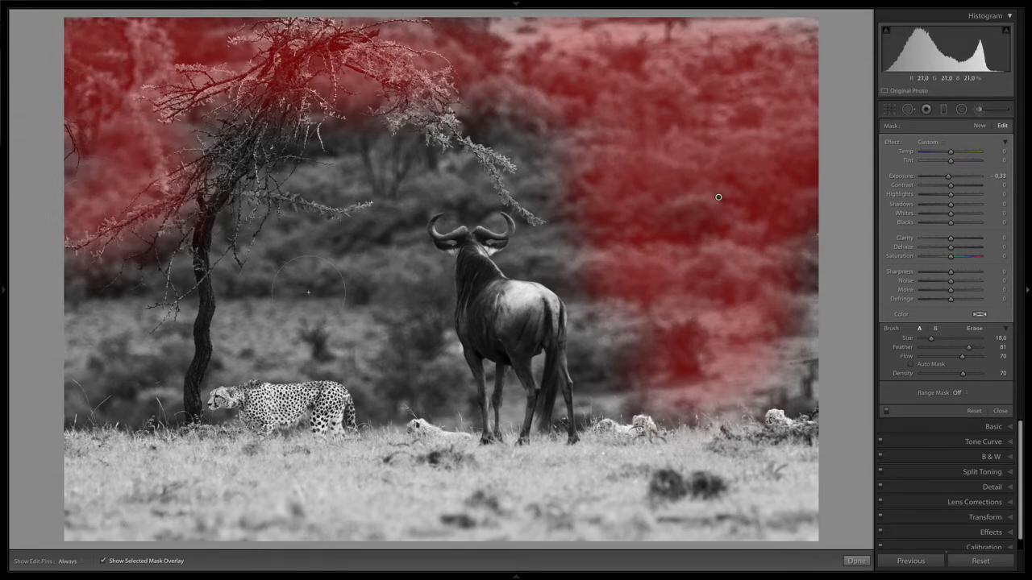
# Extend the darkening mask over the tree and the background left of the wildebeest, down to the grass line above the cheetah
pyautogui.moveTo(301, 266)
pyautogui.mouseDown()
pyautogui.moveTo(186, 278)
pyautogui.moveTo(213, 213)
pyautogui.moveTo(222, 145)
pyautogui.mouseUp()
pyautogui.moveTo(319, 133)
pyautogui.mouseDown()
pyautogui.moveTo(330, 145)
pyautogui.moveTo(481, 121)
pyautogui.moveTo(508, 129)
pyautogui.moveTo(488, 133)
pyautogui.mouseUp()
pyautogui.moveTo(335, 107)
pyautogui.mouseDown()
pyautogui.moveTo(395, 161)
pyautogui.moveTo(302, 258)
pyautogui.moveTo(226, 286)
pyautogui.moveTo(173, 290)
pyautogui.mouseUp()
pyautogui.press('h')
pyautogui.moveTo(113, 342); pyautogui.dragTo(101, 332)
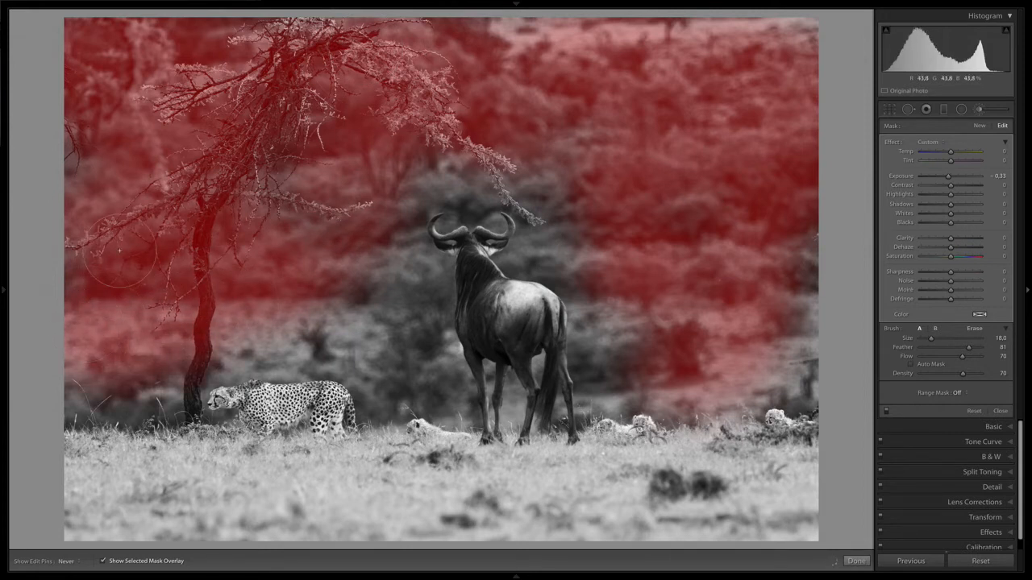
pyautogui.moveTo(316, 311)
pyautogui.mouseDown()
pyautogui.moveTo(371, 331)
pyautogui.moveTo(366, 354)
pyautogui.moveTo(417, 340)
pyautogui.mouseUp()
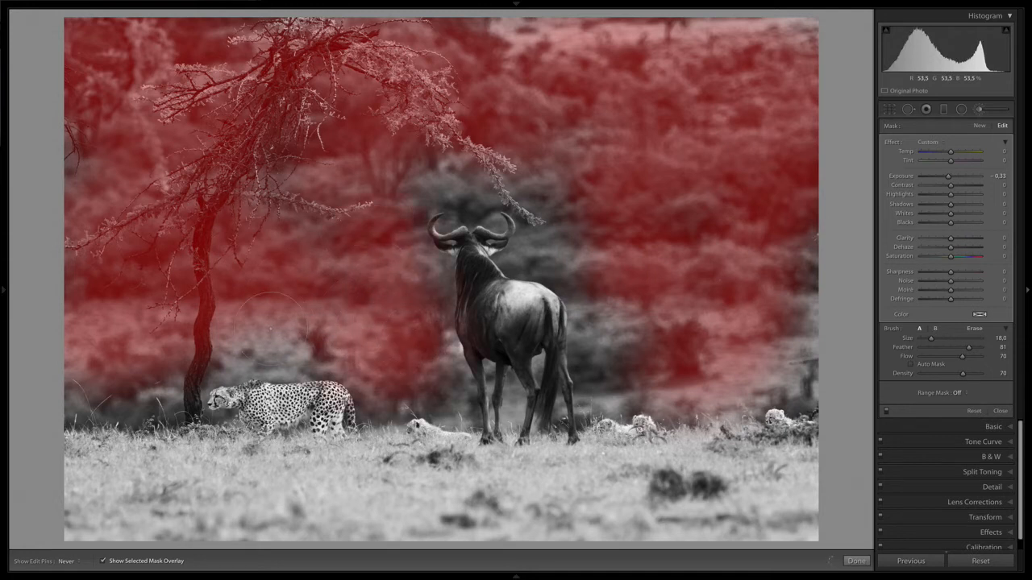
pyautogui.press('h')
pyautogui.press('[')
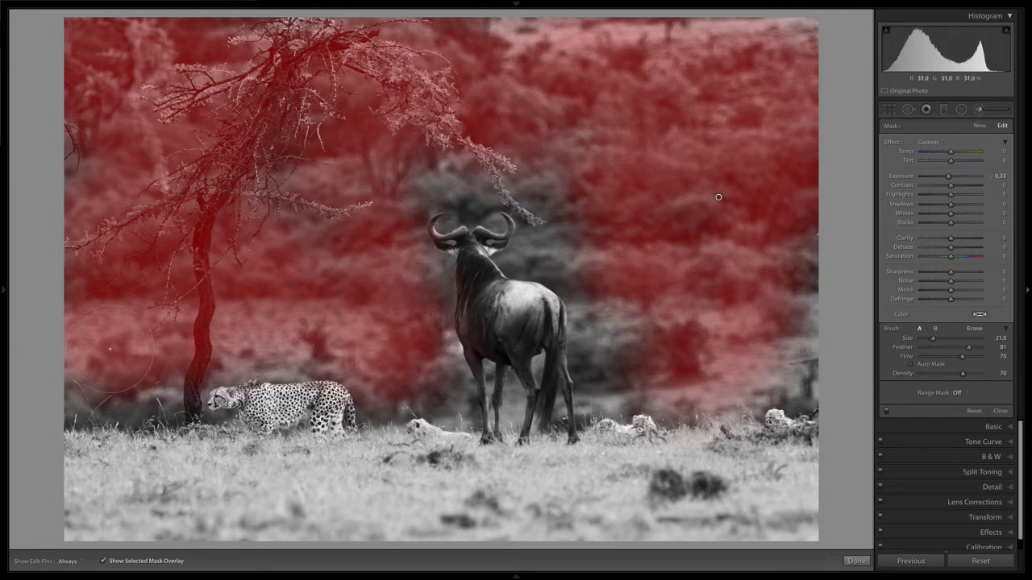
pyautogui.press('h')
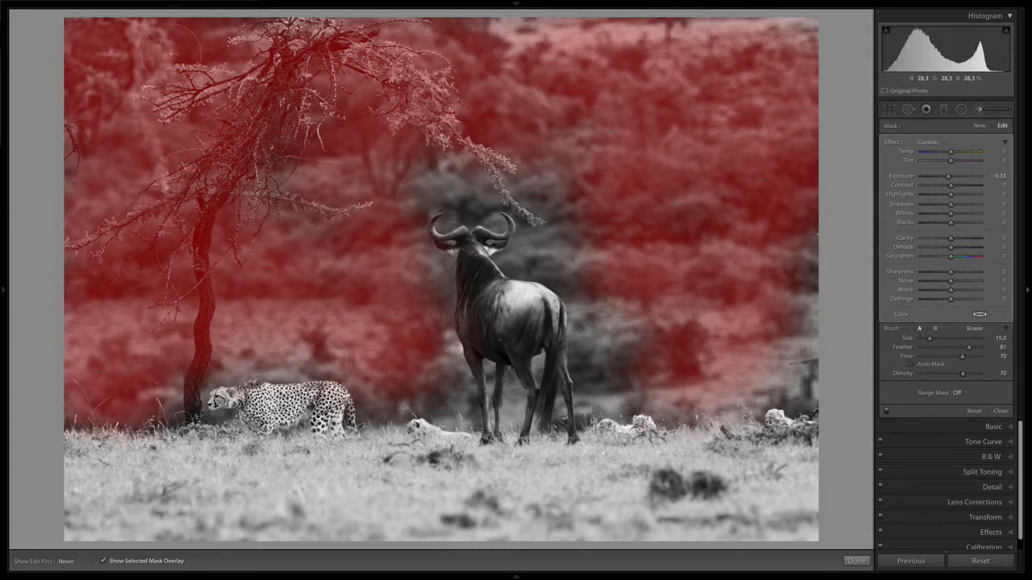
# Fill the mask gaps around the wildebeest and along the right edge with brush size 15, and hide the mask overlay
pyautogui.press('h')
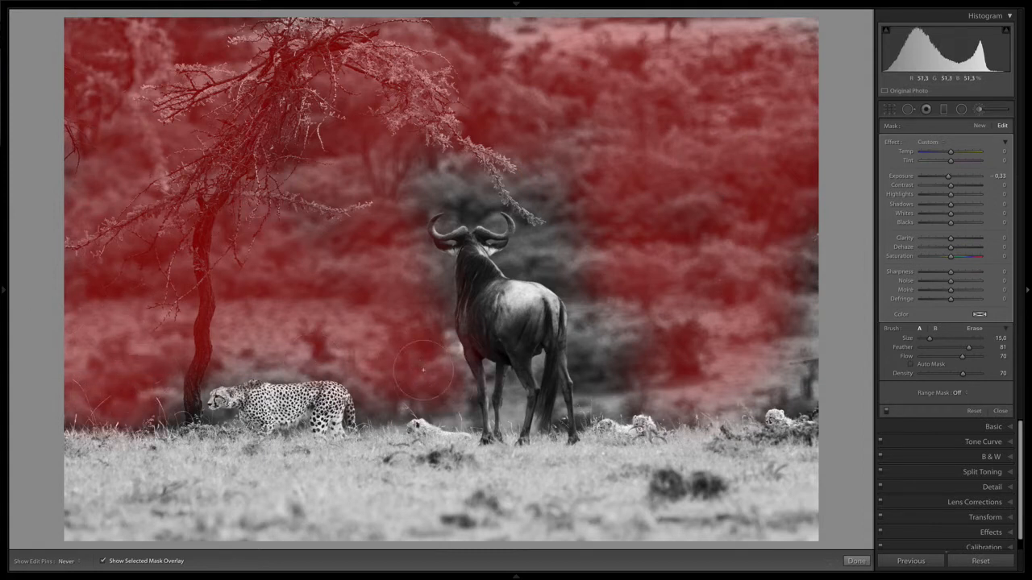
pyautogui.moveTo(580, 278)
pyautogui.mouseDown()
pyautogui.moveTo(555, 240)
pyautogui.moveTo(583, 227)
pyautogui.moveTo(656, 377)
pyautogui.moveTo(633, 344)
pyautogui.moveTo(604, 339)
pyautogui.moveTo(602, 304)
pyautogui.moveTo(603, 355)
pyautogui.moveTo(616, 376)
pyautogui.moveTo(681, 357)
pyautogui.mouseUp()
pyautogui.moveTo(807, 319)
pyautogui.mouseDown()
pyautogui.moveTo(807, 250)
pyautogui.moveTo(782, 182)
pyautogui.mouseUp()
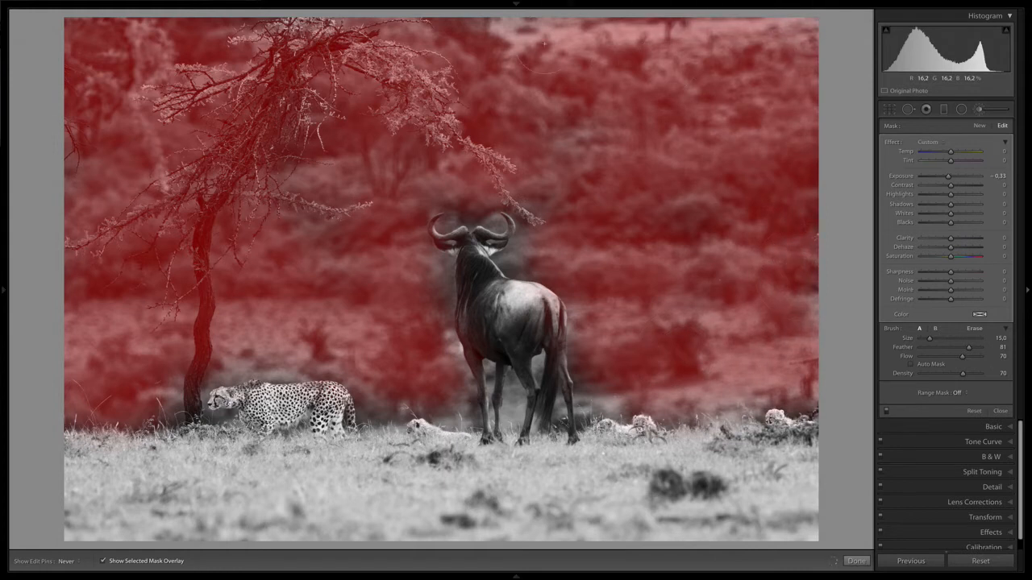
pyautogui.press('h')
pyautogui.press('o')
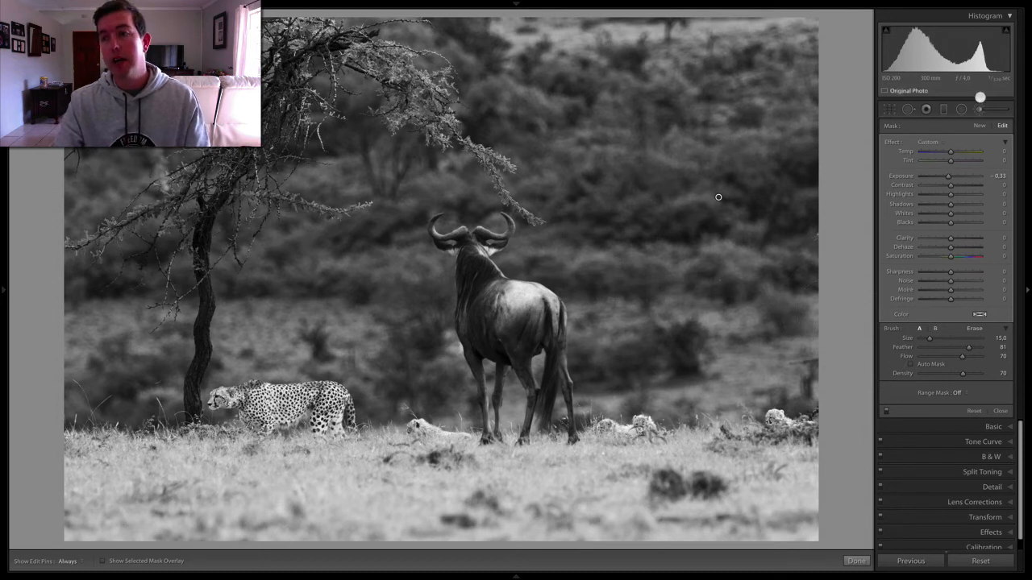
# Close the adjustment brush and sharpen the black-and-white photo with Masking at 70 and Amount at 44
pyautogui.click(977, 110)
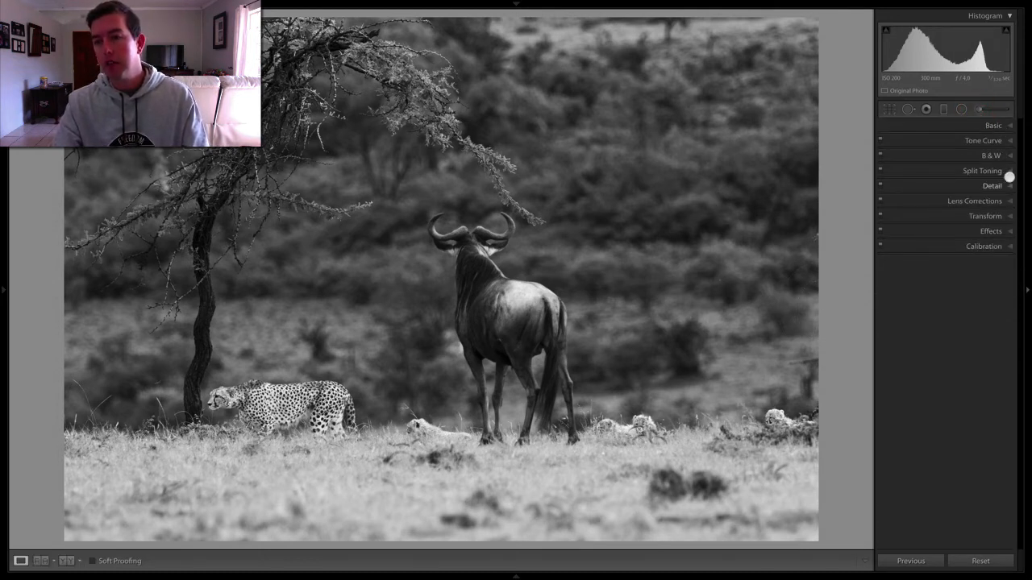
pyautogui.click(1007, 186)
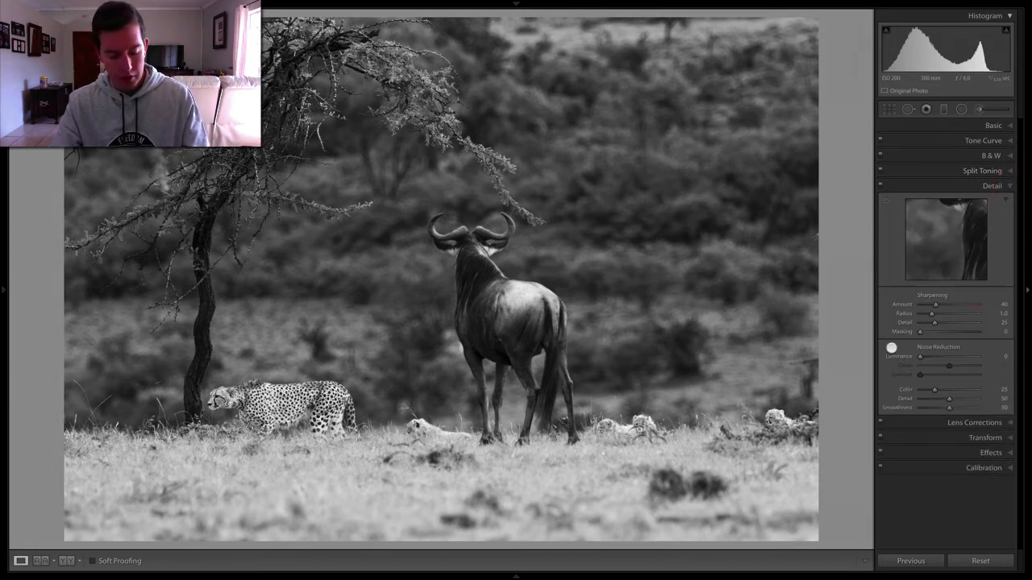
pyautogui.press('alt')
pyautogui.moveTo(919, 331); pyautogui.dragTo(960, 332)
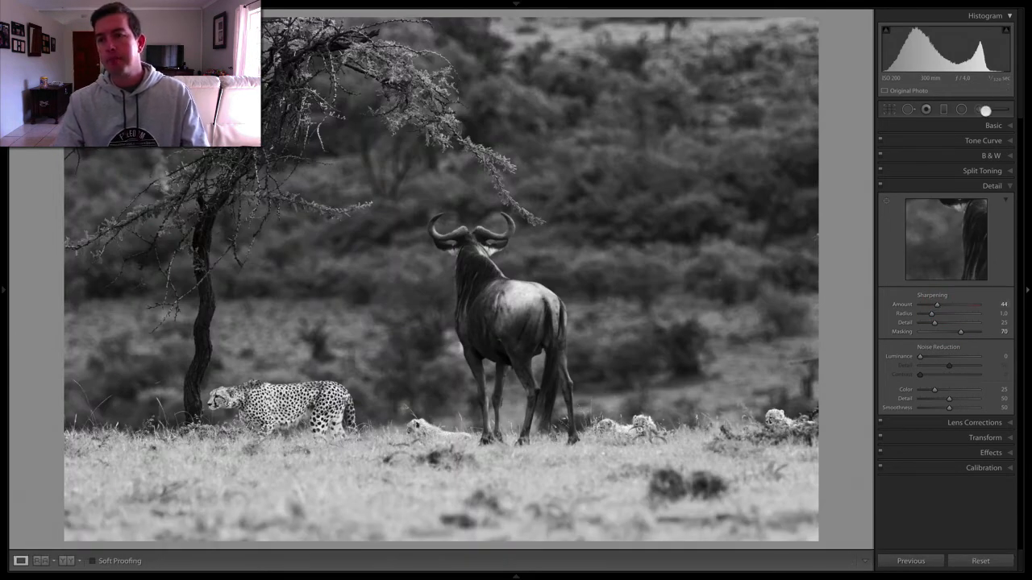
# Paint a new adjustment brush mask over the wildebeest's neck and back with brush size 6 and Exposure reset to 0
pyautogui.click(985, 110)
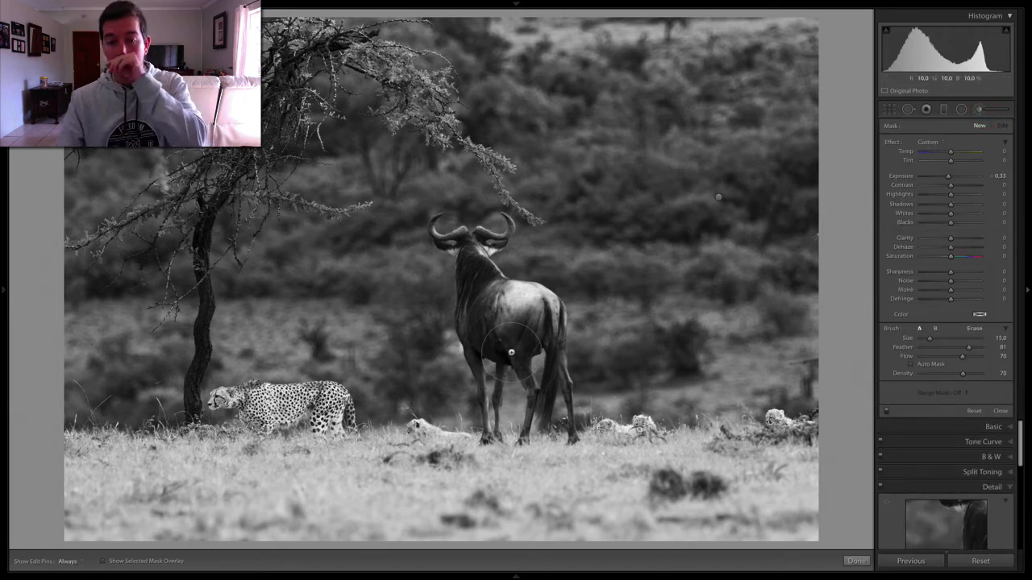
pyautogui.press('[')
pyautogui.press('[')
pyautogui.press('[')
pyautogui.press('[')
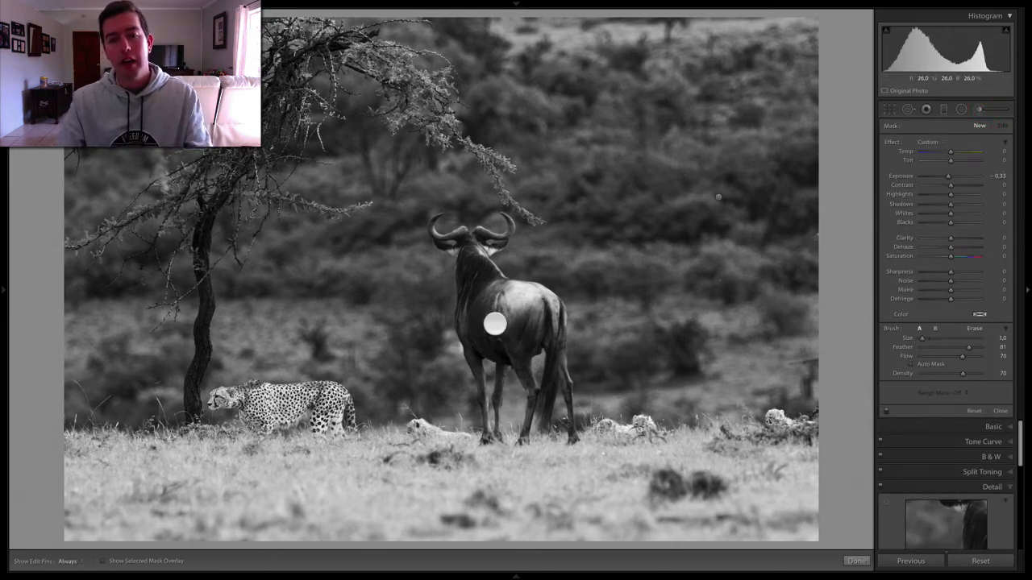
pyautogui.click(978, 109)
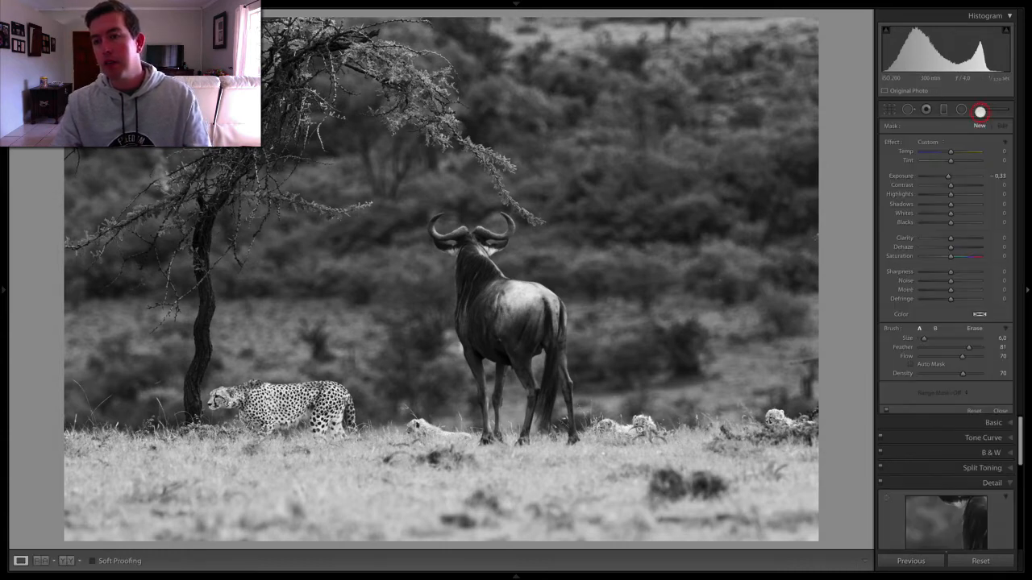
pyautogui.click(979, 110)
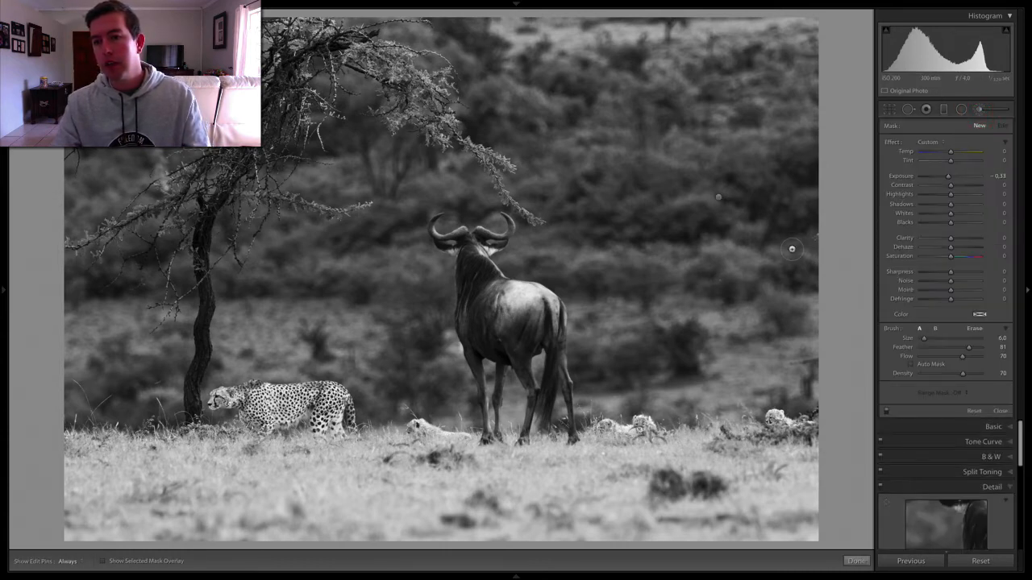
pyautogui.doubleClick(944, 177)
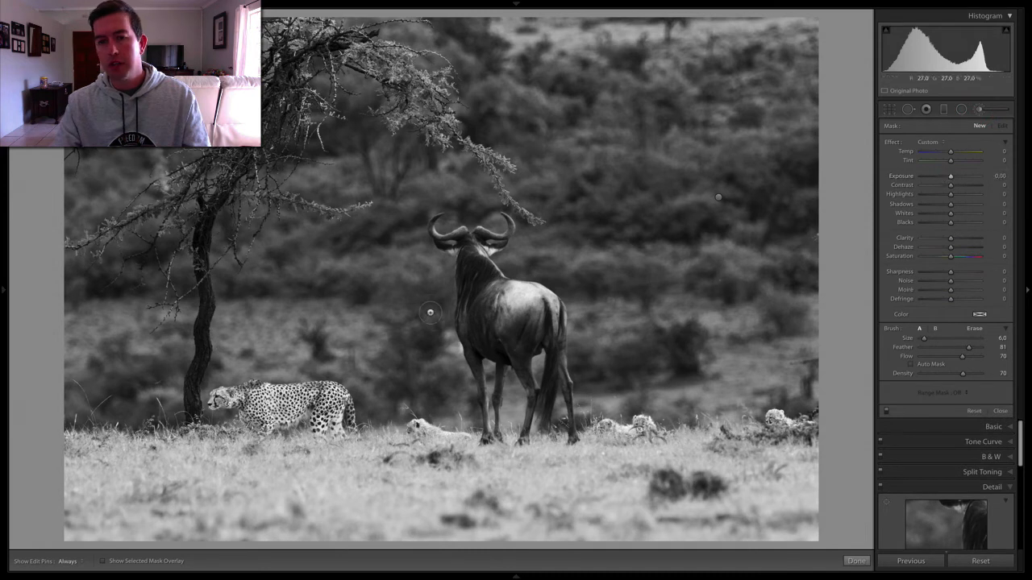
pyautogui.moveTo(469, 262)
pyautogui.mouseDown()
pyautogui.moveTo(488, 313)
pyautogui.moveTo(523, 324)
pyautogui.mouseUp()
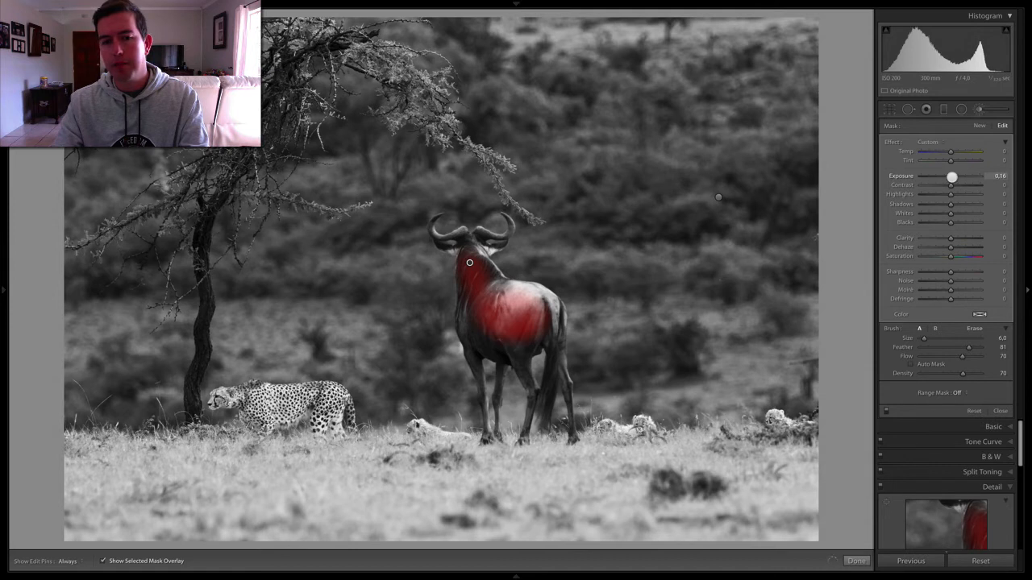
# Set the wildebeest mask's Exposure to 0.15, hide the mask overlay and close the adjustment brush
pyautogui.moveTo(951, 176); pyautogui.dragTo(950, 176)
pyautogui.press('h')
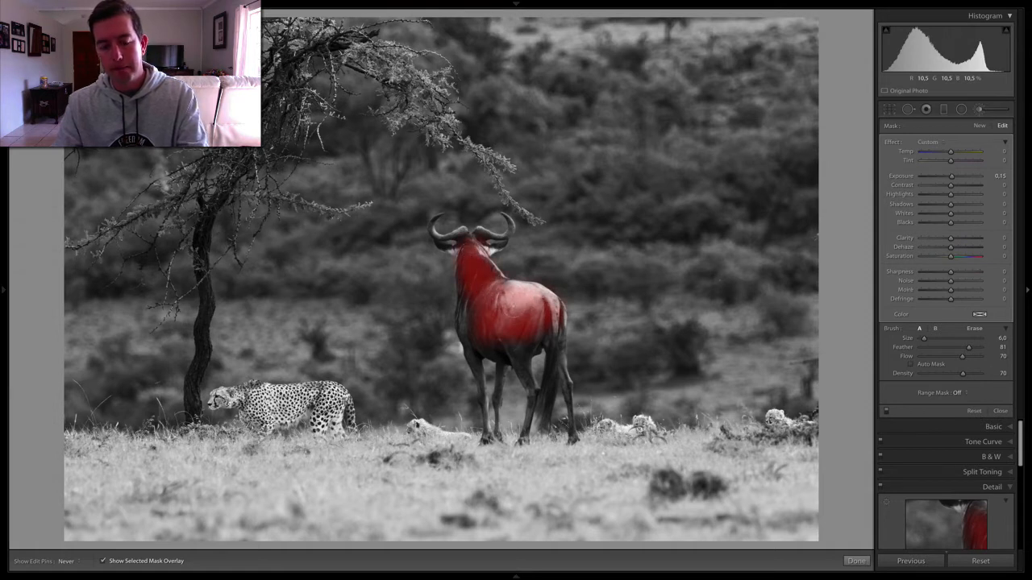
pyautogui.press('o')
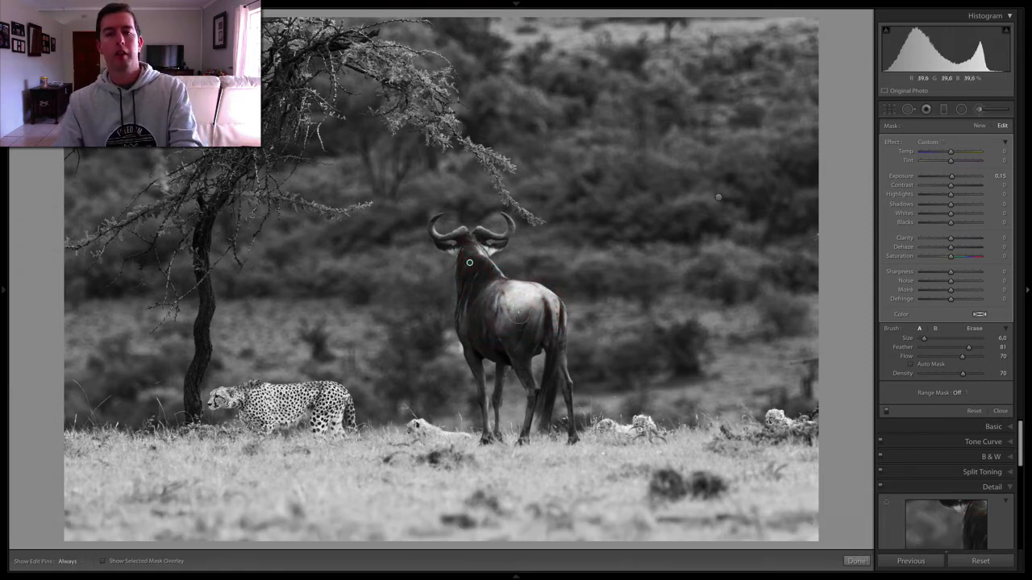
pyautogui.press('h')
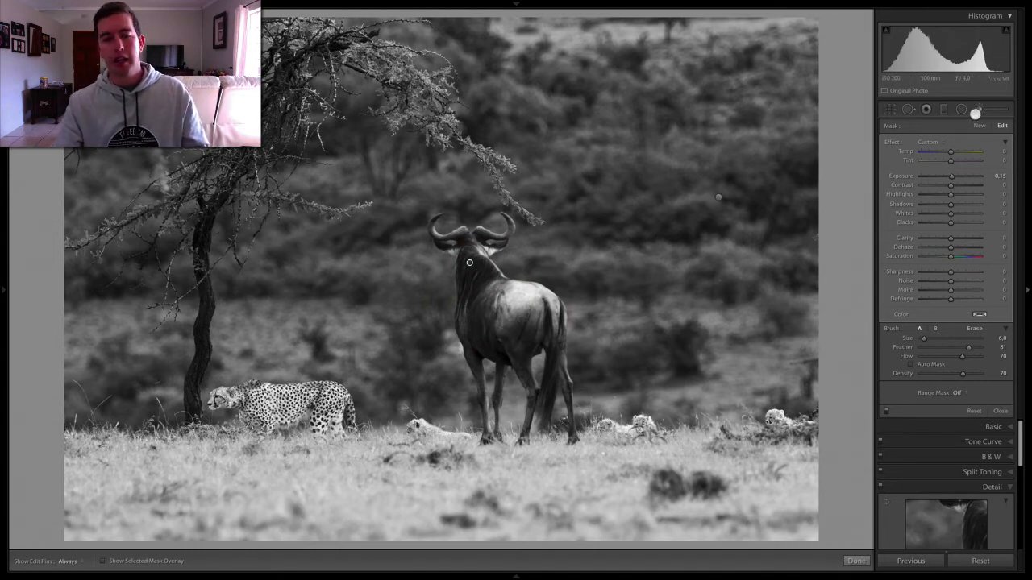
pyautogui.click(975, 112)
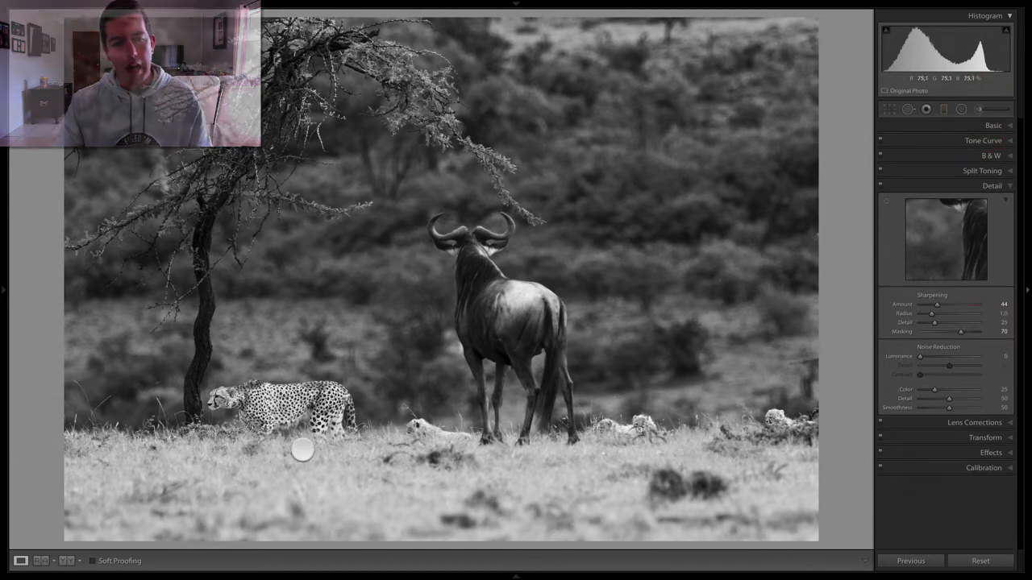
# Paint a new adjustment brush mask over the large cheetah's head and neck at brush size 6, with the mask overlay shown
pyautogui.click(216, 400)
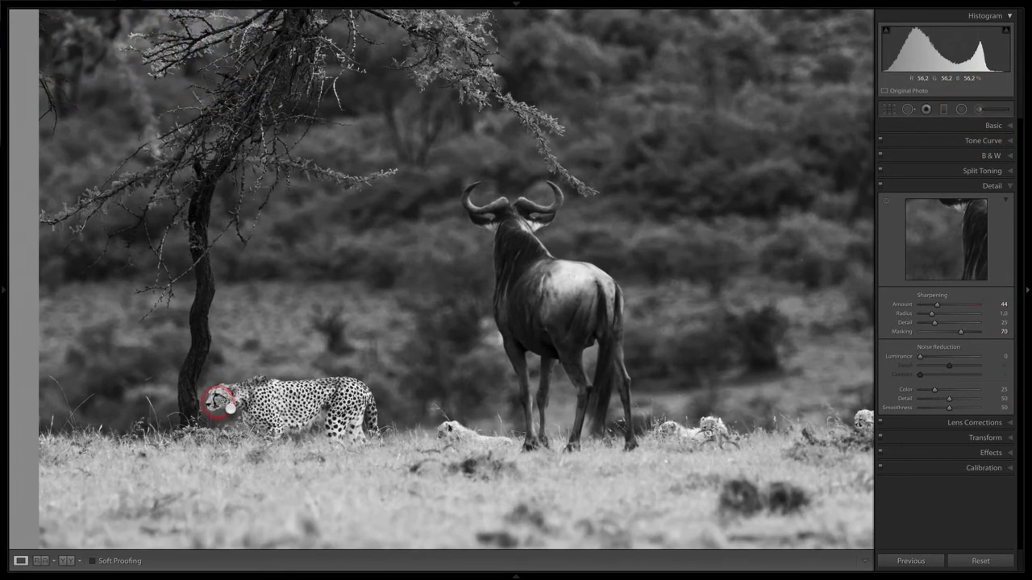
pyautogui.moveTo(2, 266)
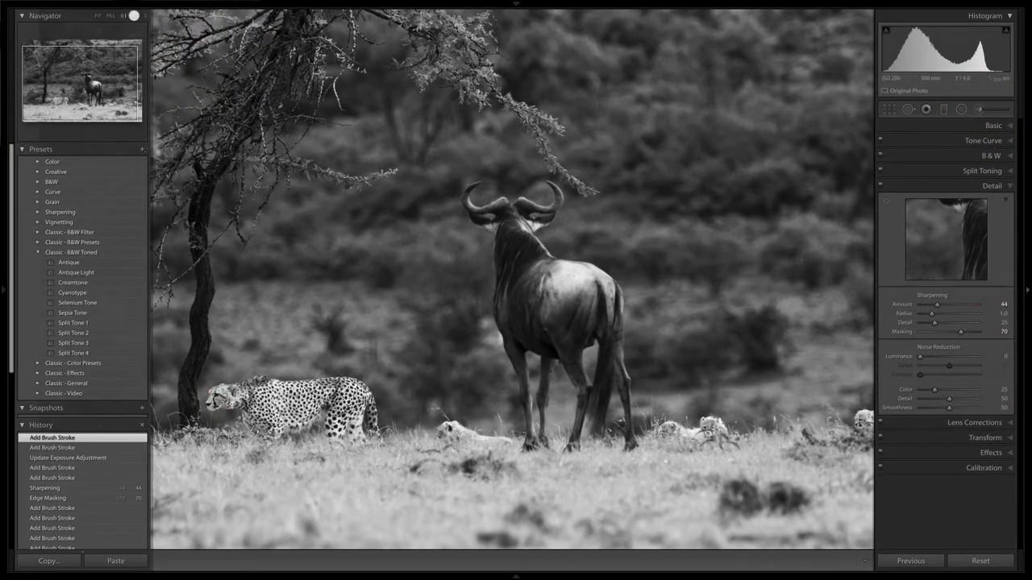
pyautogui.click(134, 16)
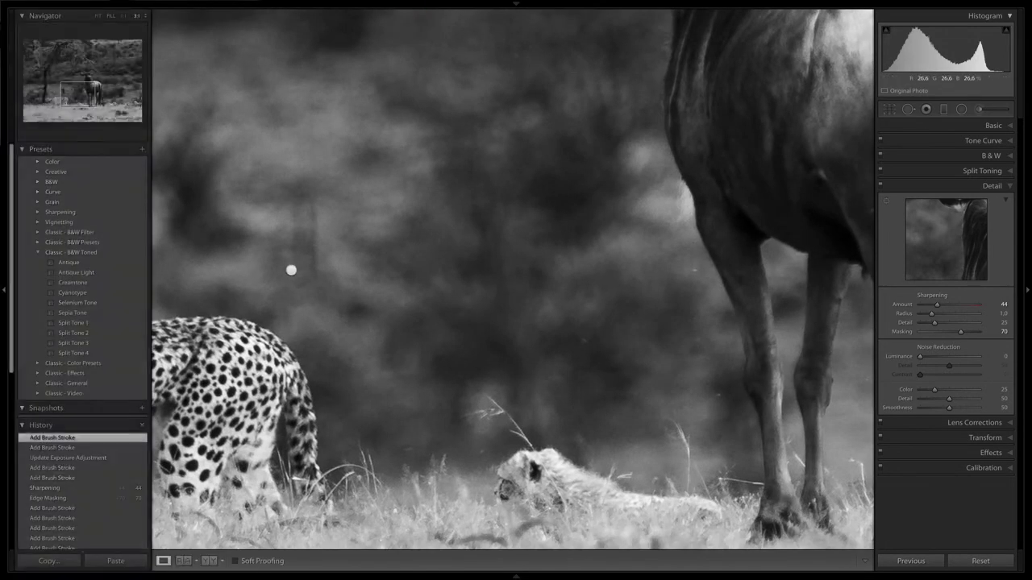
pyautogui.moveTo(294, 268); pyautogui.dragTo(391, 221)
pyautogui.click(4, 287)
pyautogui.moveTo(100, 293); pyautogui.dragTo(277, 224)
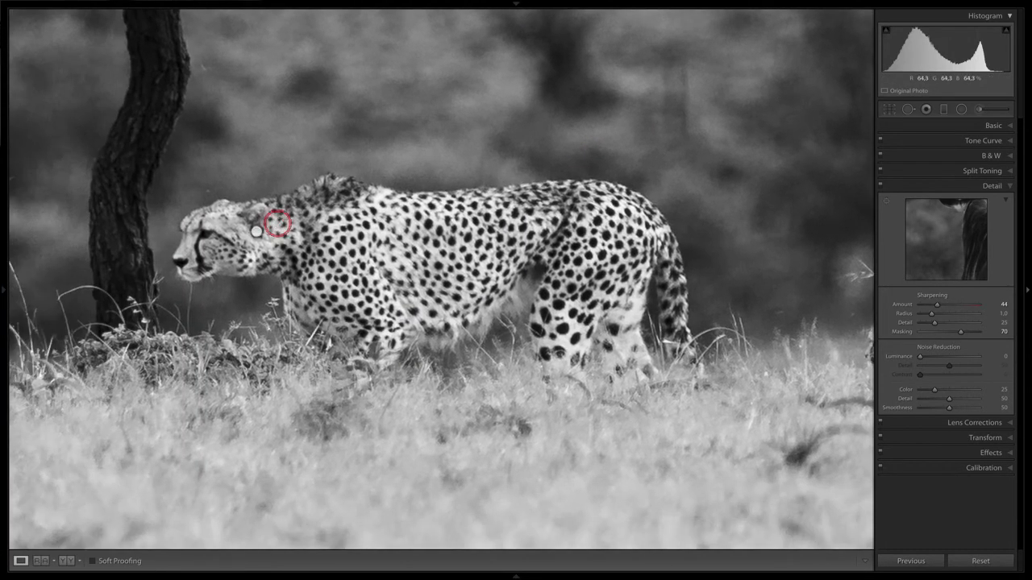
pyautogui.click(979, 109)
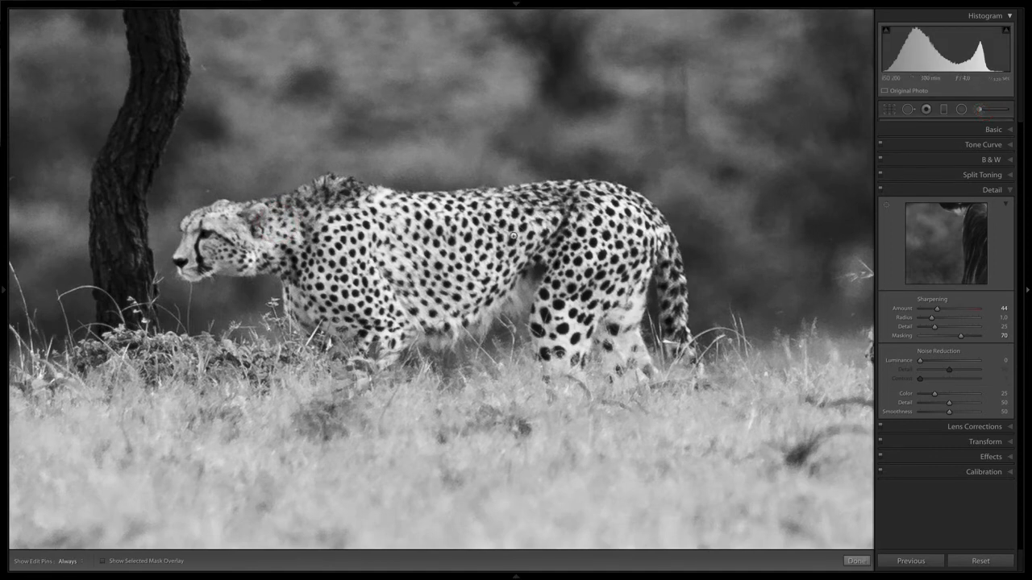
pyautogui.click(196, 257)
pyautogui.press('o')
pyautogui.moveTo(205, 244)
pyautogui.mouseDown()
pyautogui.moveTo(230, 232)
pyautogui.moveTo(258, 254)
pyautogui.moveTo(282, 224)
pyautogui.moveTo(234, 209)
pyautogui.mouseUp()
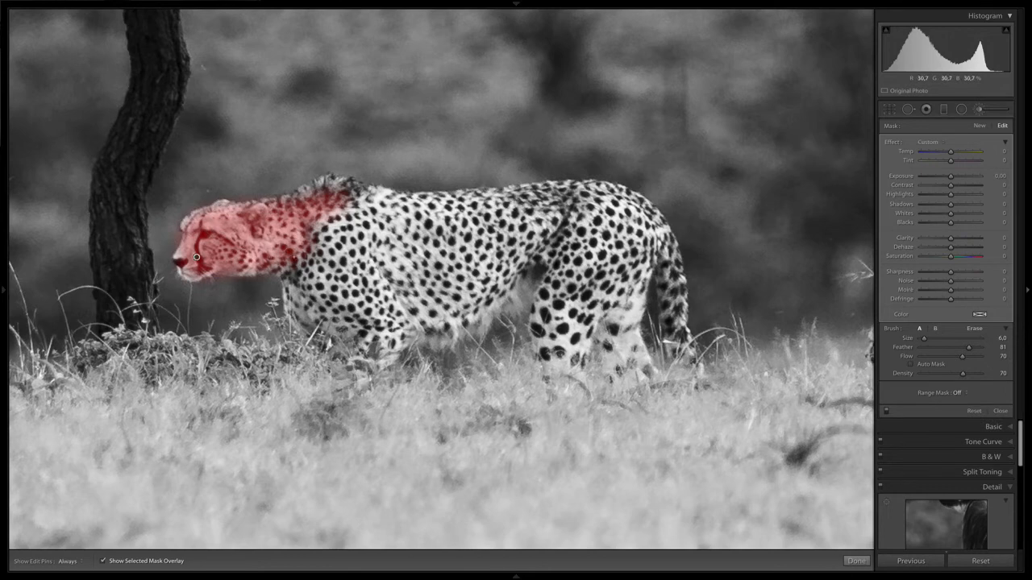
# Hide the overlay, set the cheetah mask's Shadows to 15 and Clarity to 12, and close the adjustment brush
pyautogui.press('o')
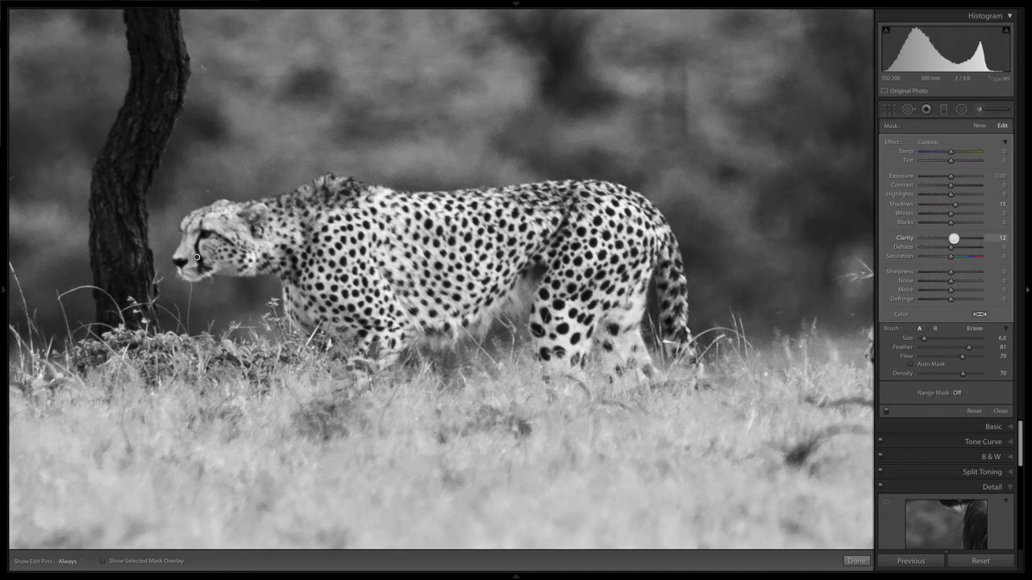
pyautogui.press('z')
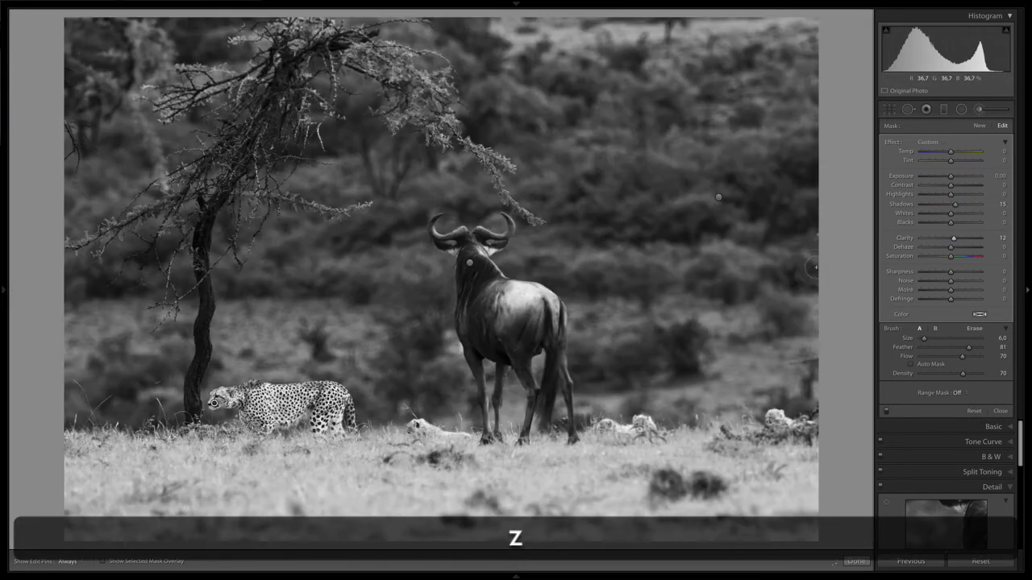
pyautogui.click(979, 108)
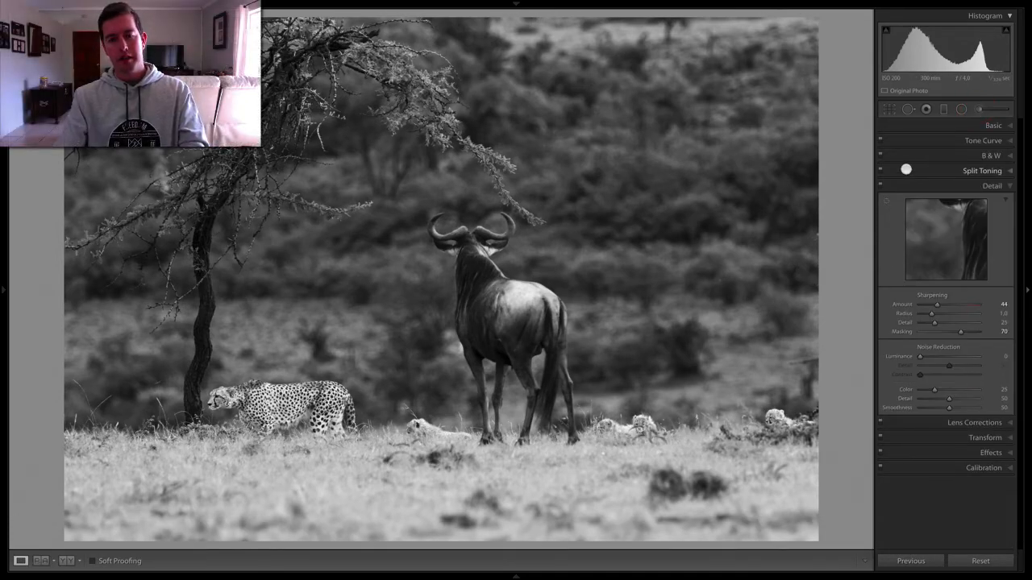
# Crop the black-and-white photo slightly tighter around the wildebeest and cheetahs, and set Color noise reduction to 100
pyautogui.press('r')
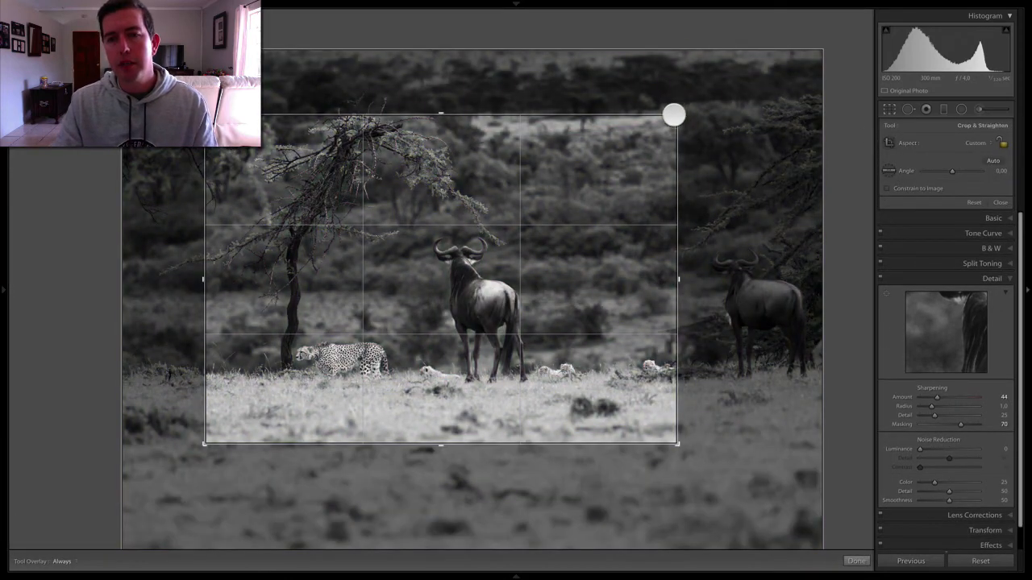
pyautogui.moveTo(677, 112); pyautogui.dragTo(675, 123)
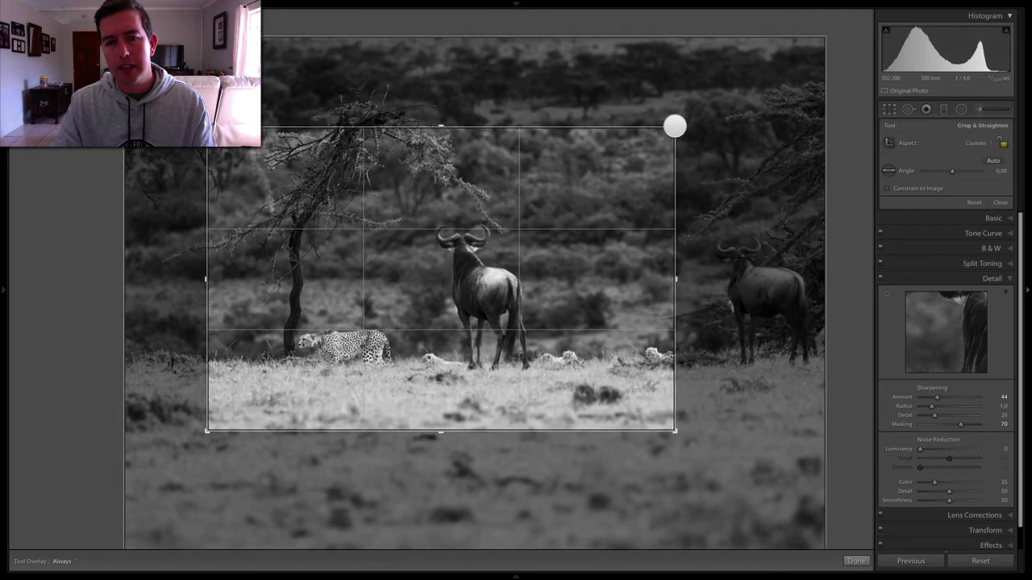
pyautogui.click(674, 124)
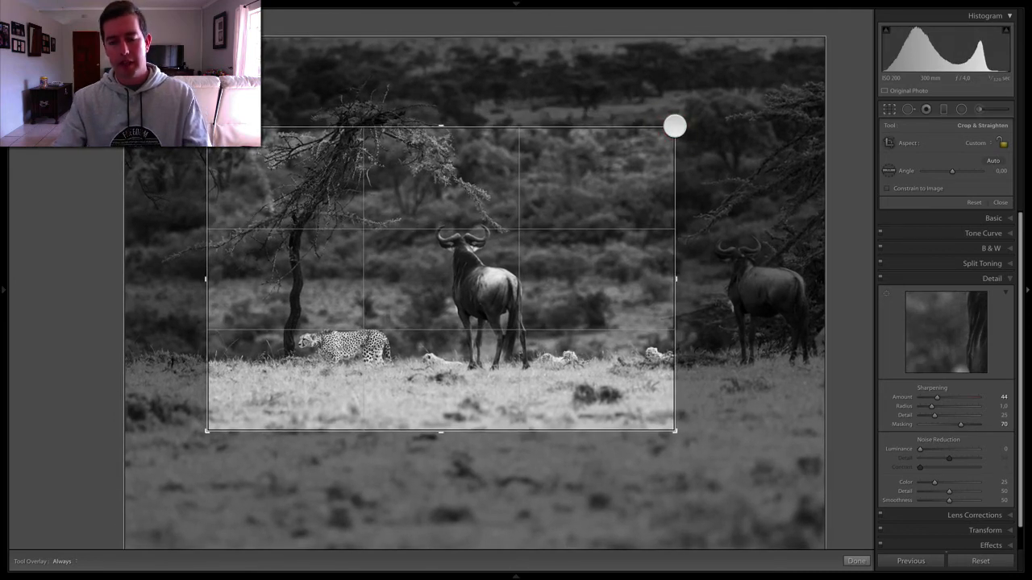
pyautogui.press('Return')
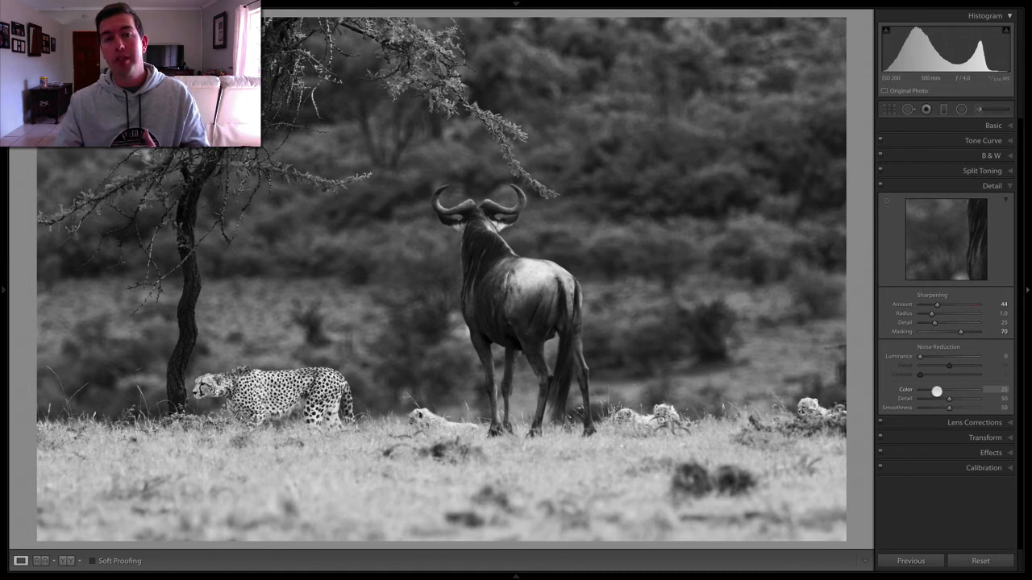
pyautogui.moveTo(936, 391); pyautogui.dragTo(999, 391)
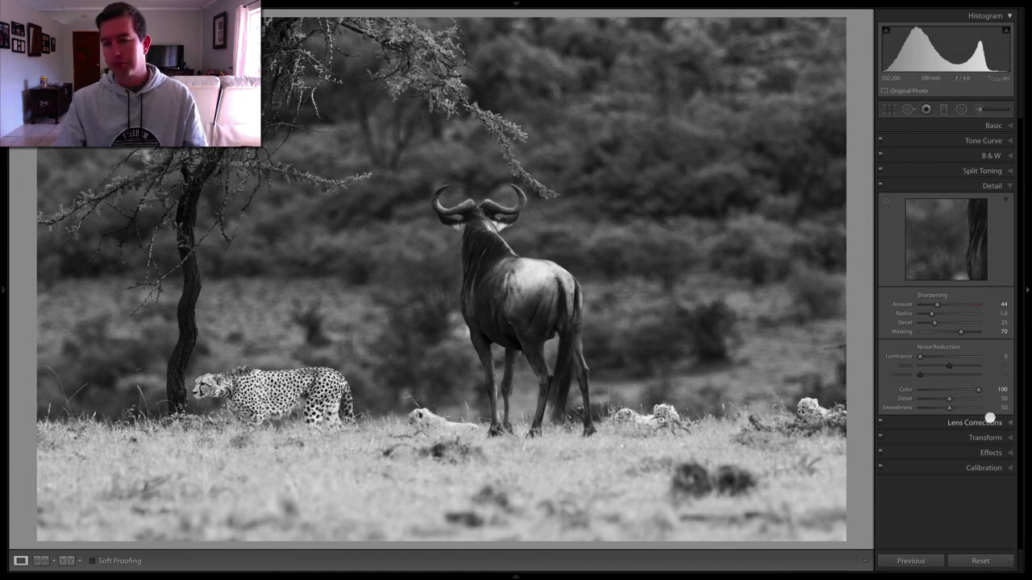
# Add a post-crop vignette with Amount -7 and Midpoint 35, and compare the photo with and without it
pyautogui.click(1007, 456)
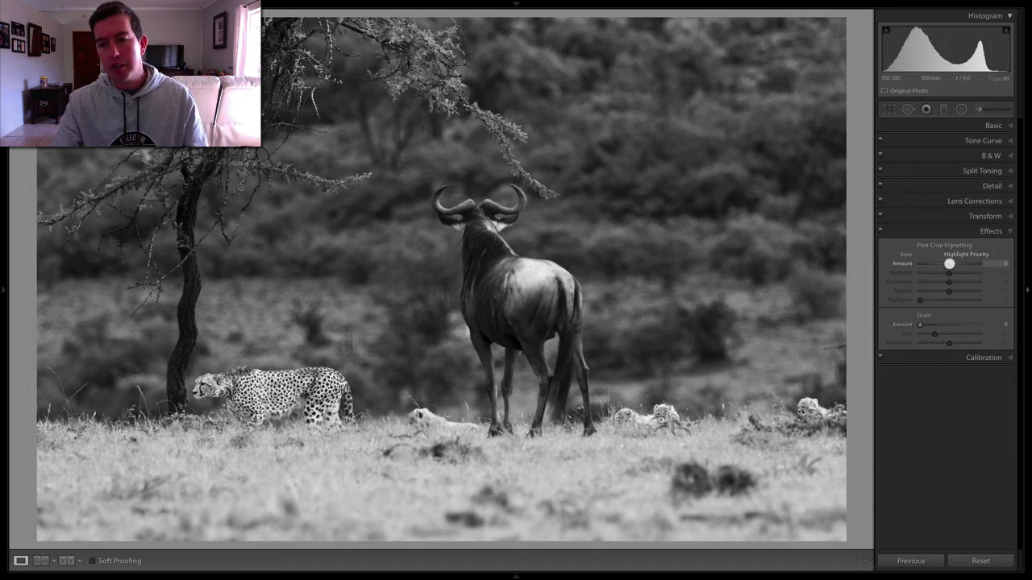
pyautogui.moveTo(948, 263); pyautogui.dragTo(943, 264)
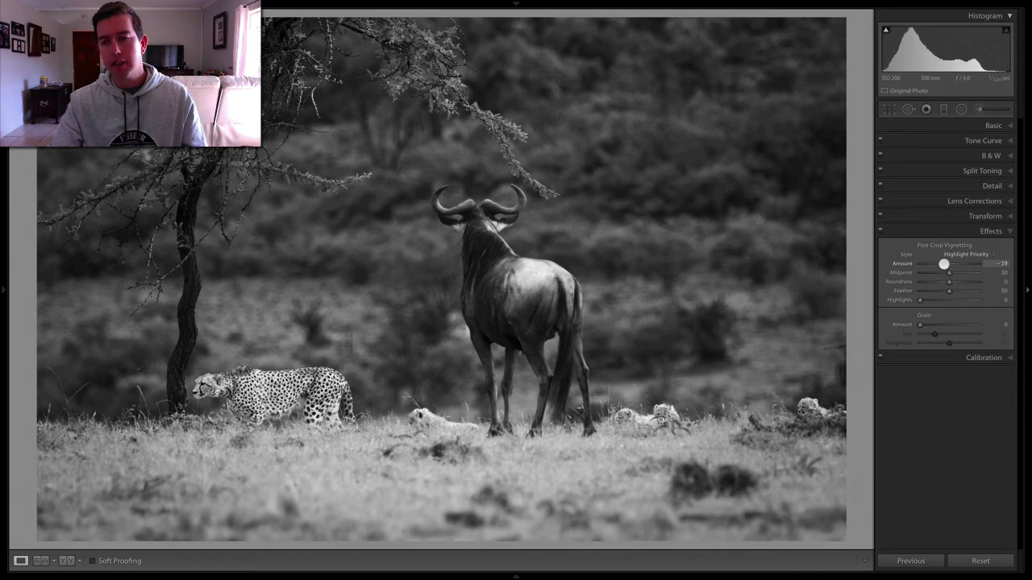
pyautogui.moveTo(942, 264)
pyautogui.mouseDown()
pyautogui.moveTo(926, 274)
pyautogui.moveTo(936, 273)
pyautogui.mouseUp()
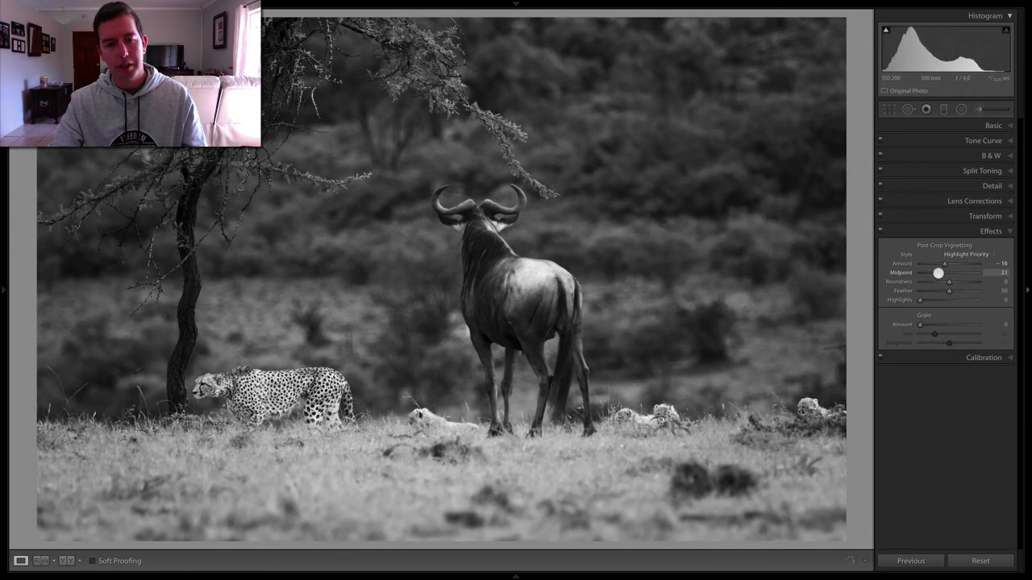
pyautogui.moveTo(944, 263); pyautogui.dragTo(948, 264)
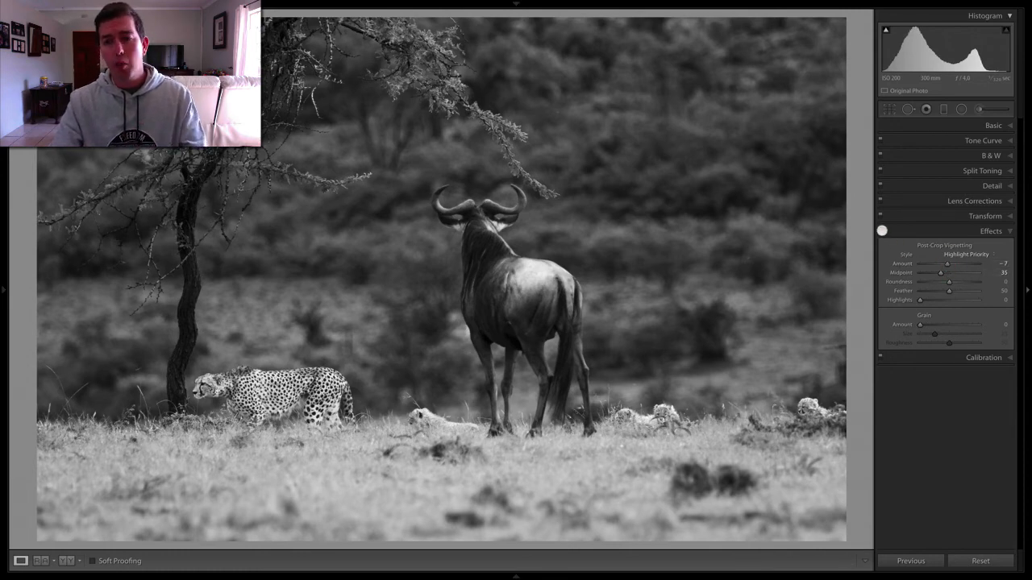
pyautogui.click(882, 230)
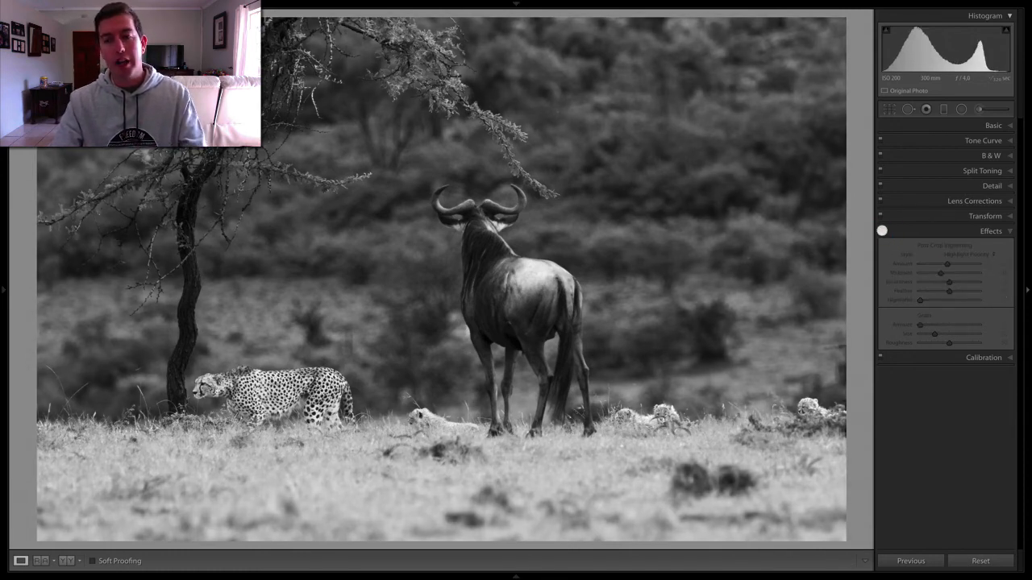
pyautogui.click(882, 230)
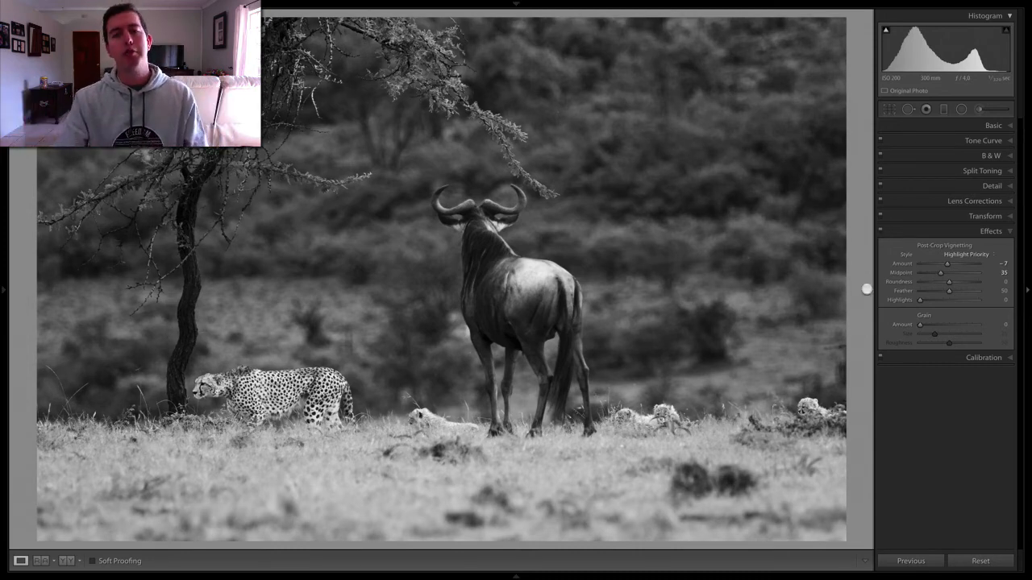
pyautogui.click(1005, 232)
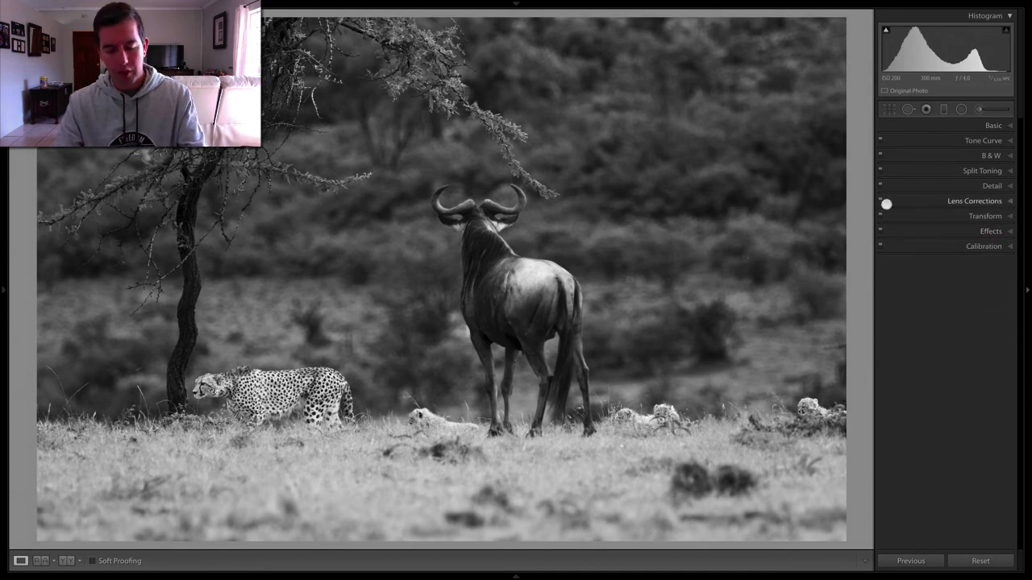
# Compare the black-and-white version with the colour version in full-screen view
pyautogui.press('f')
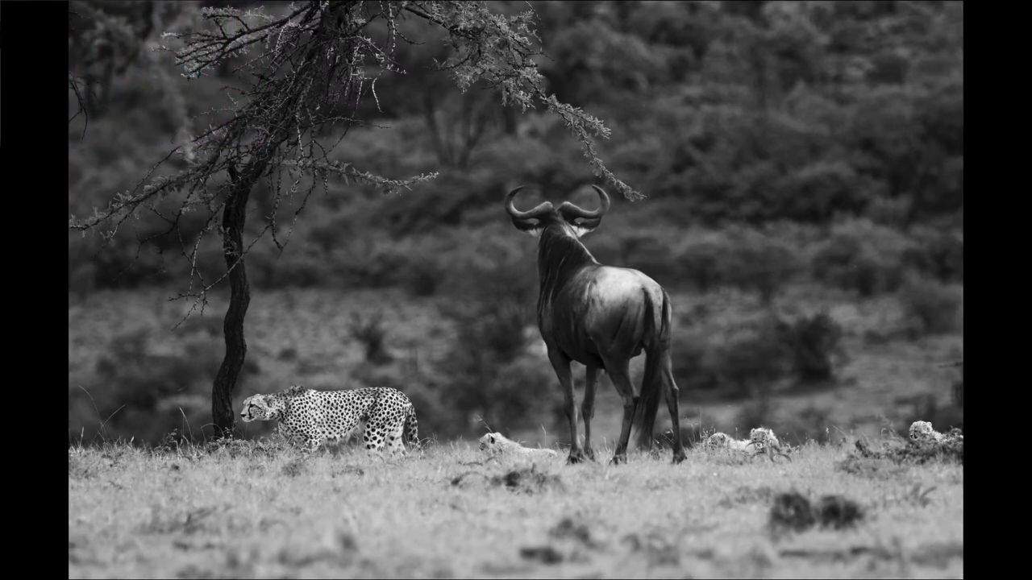
pyautogui.press('Left')
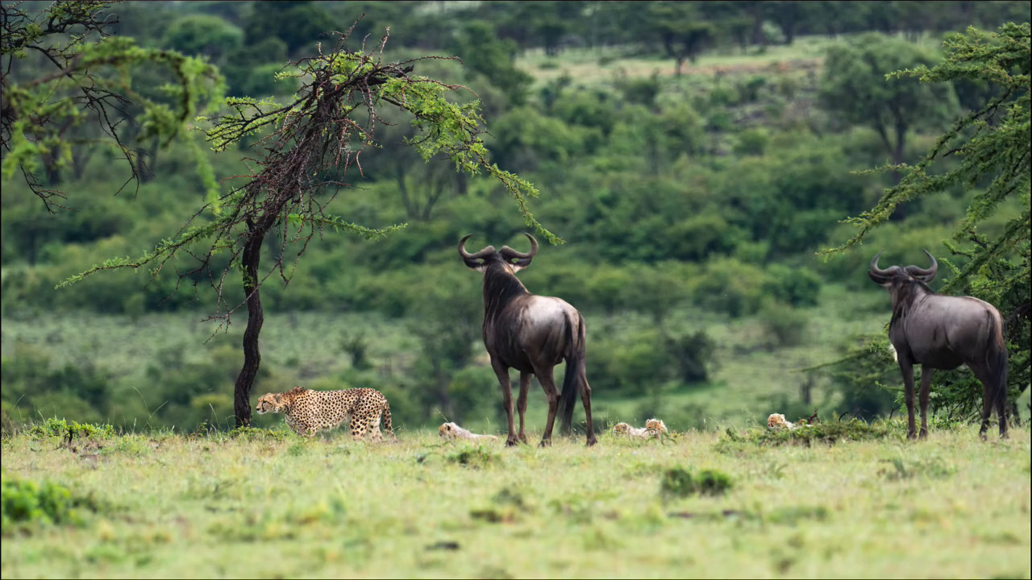
pyautogui.press('Right')
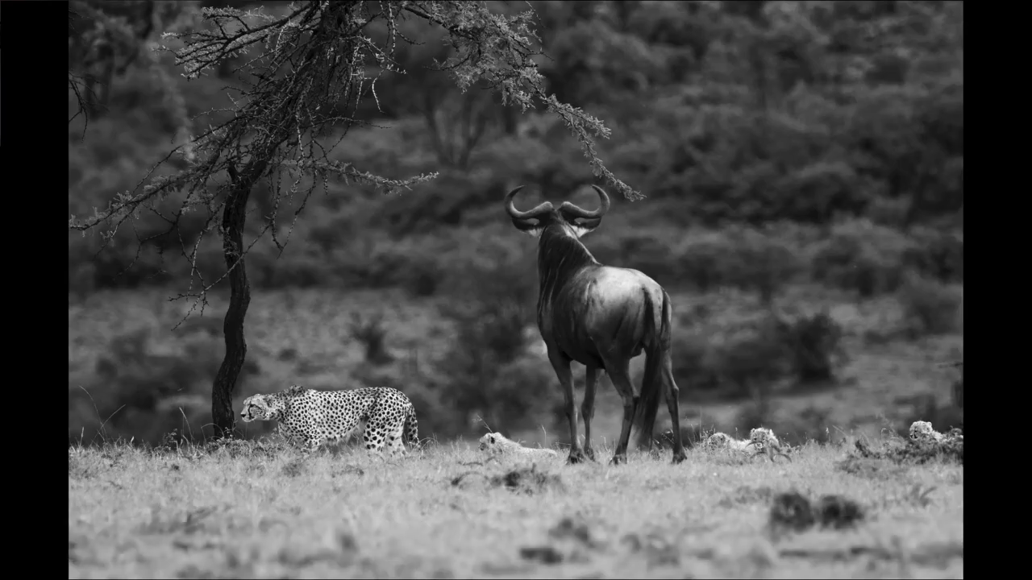
pyautogui.press('Left')
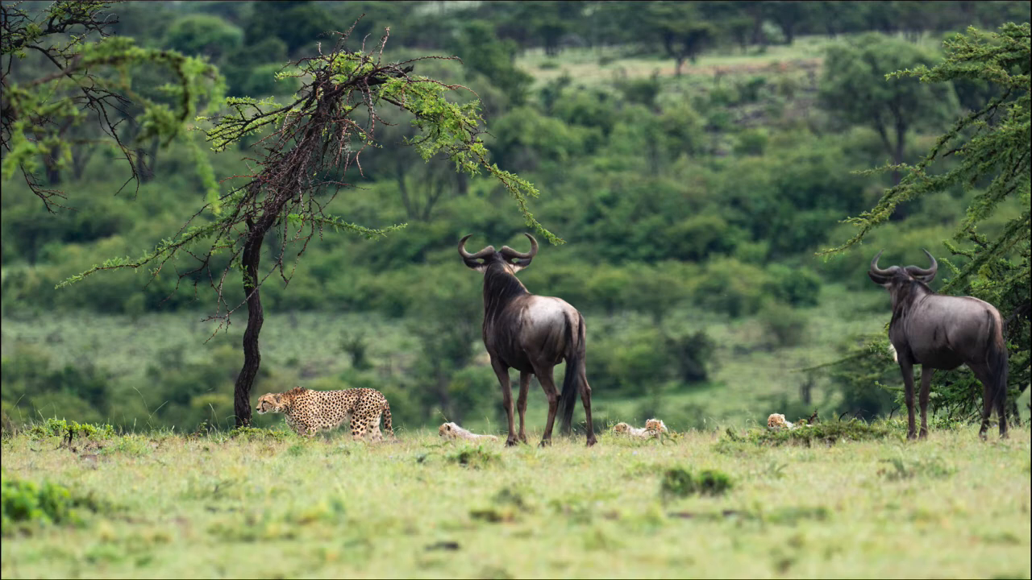